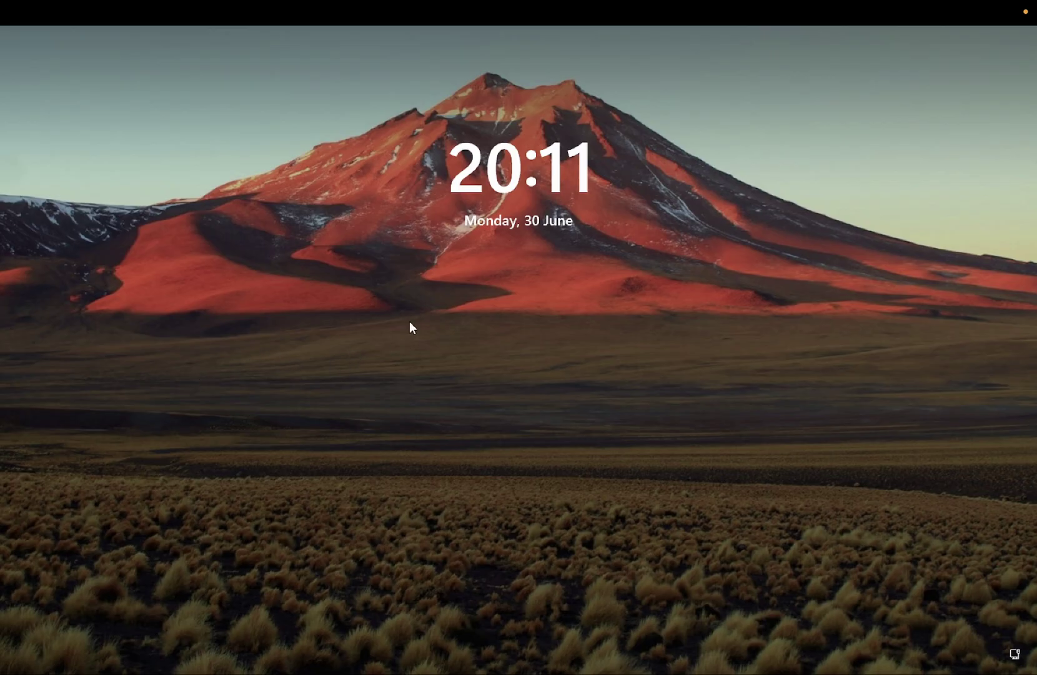
# Dismiss the lock screen clock to bring up the PIN sign-in screen.
pyautogui.click(422, 312)
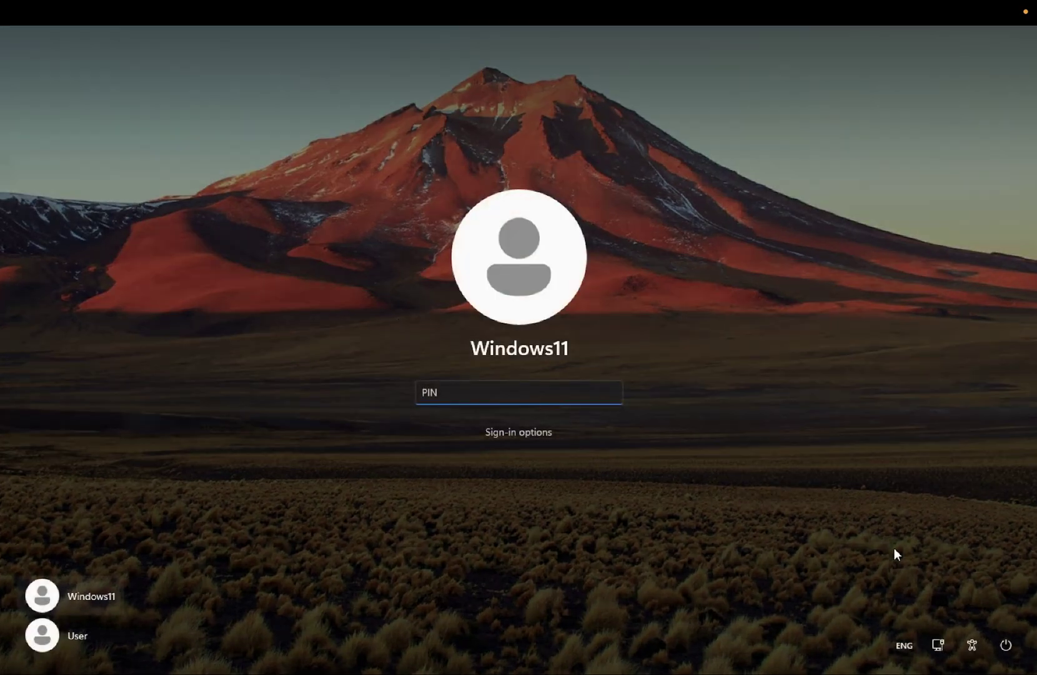
# Enable the On-screen keyboard from the Accessibility flyout and choose password sign-in instead of PIN.
pyautogui.click(972, 647)
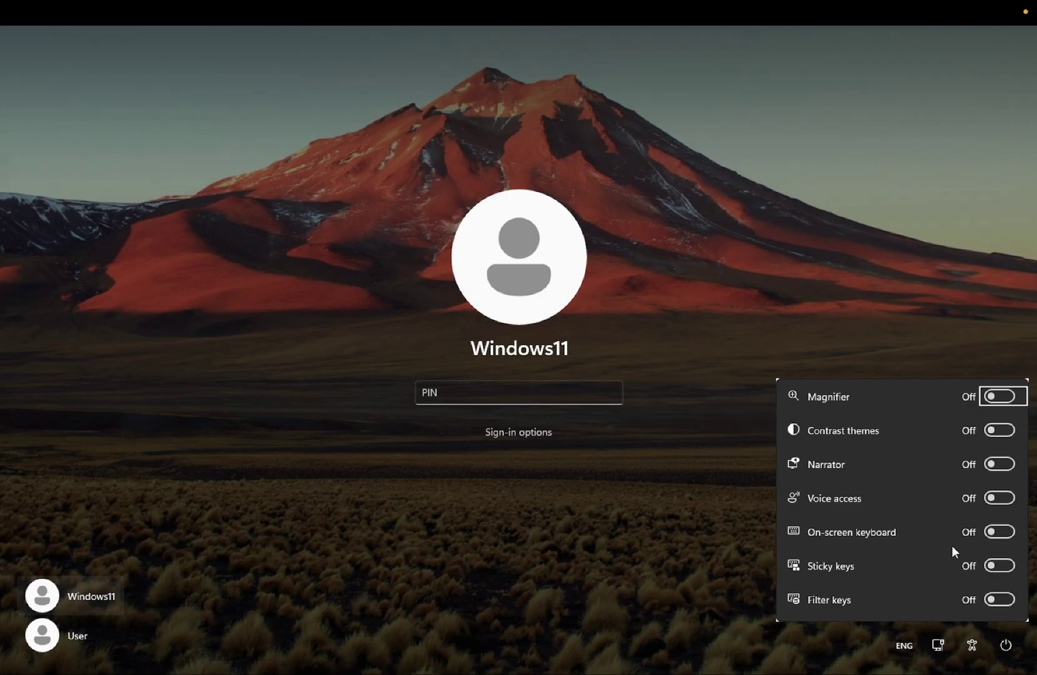
pyautogui.click(997, 534)
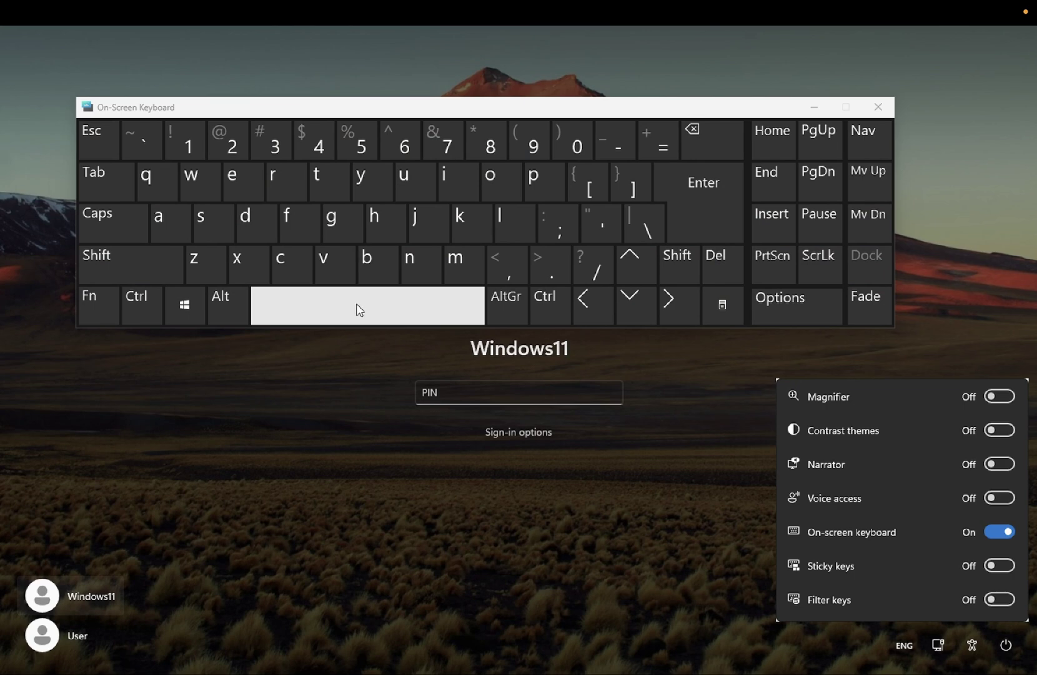
pyautogui.click(457, 395)
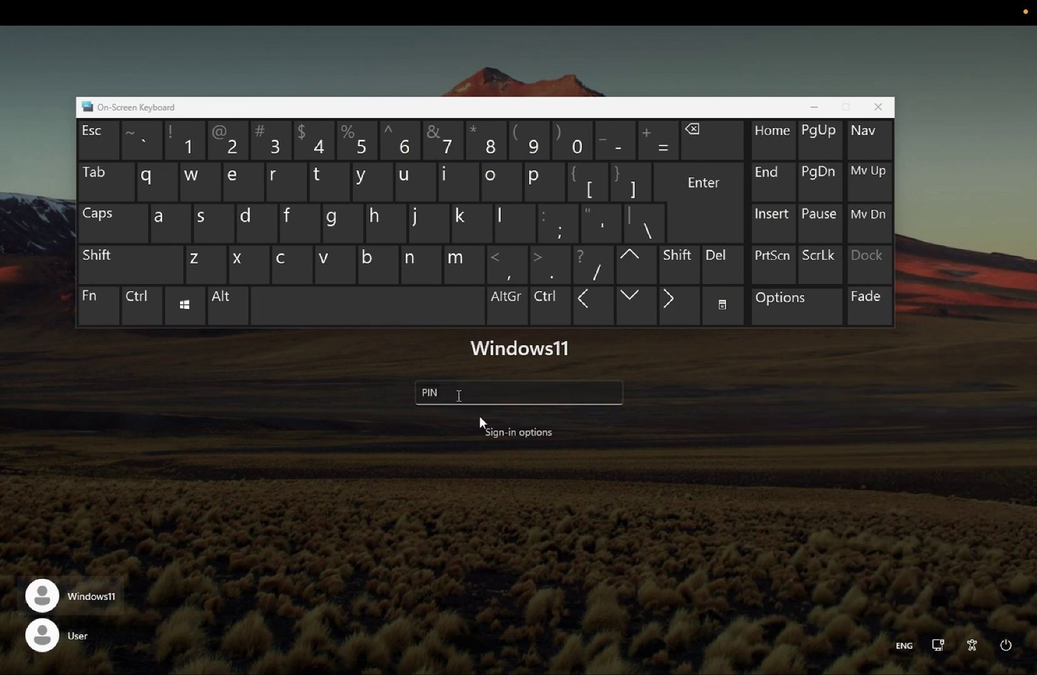
pyautogui.click(503, 433)
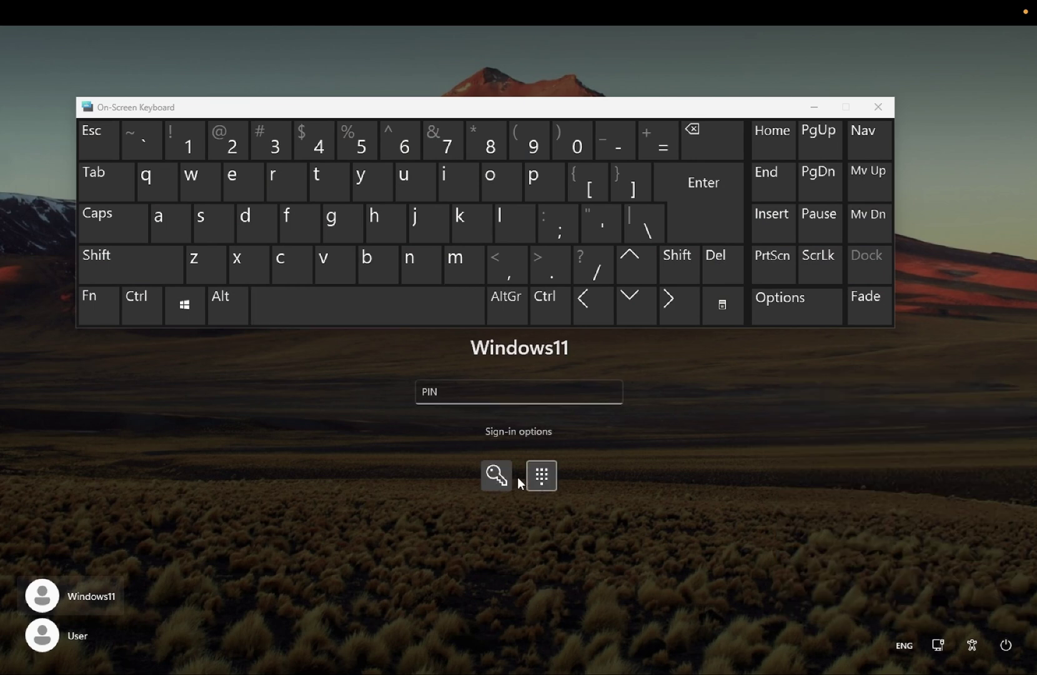
pyautogui.click(497, 477)
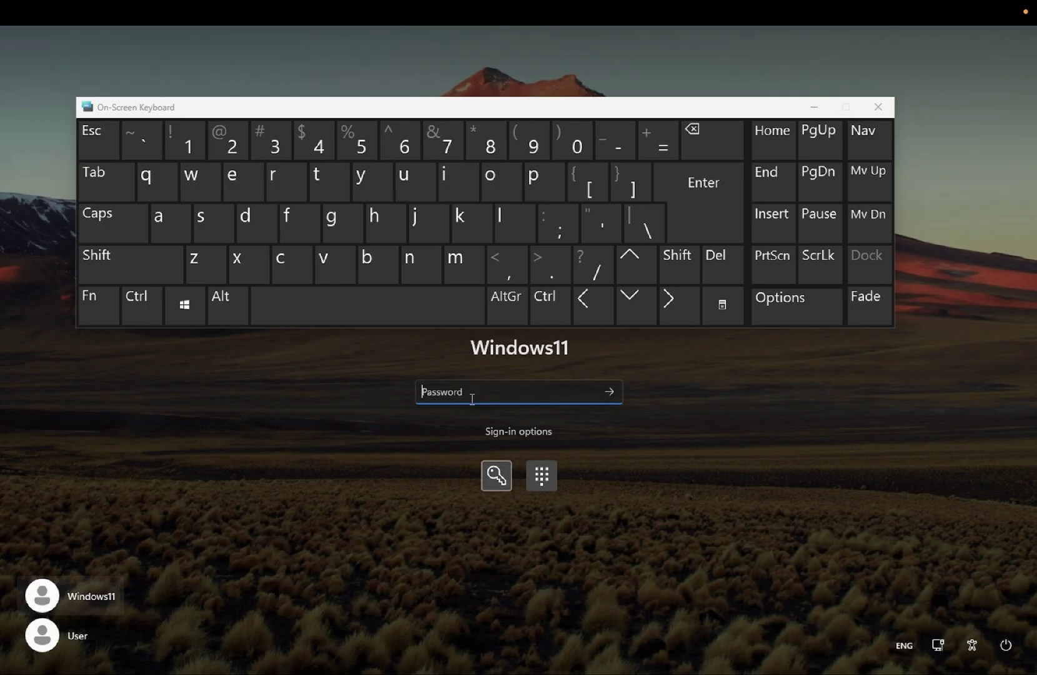
# Type the password's letters on the On-Screen Keyboard, toggling Caps Lock and correcting mistakes.
pyautogui.click(120, 239)
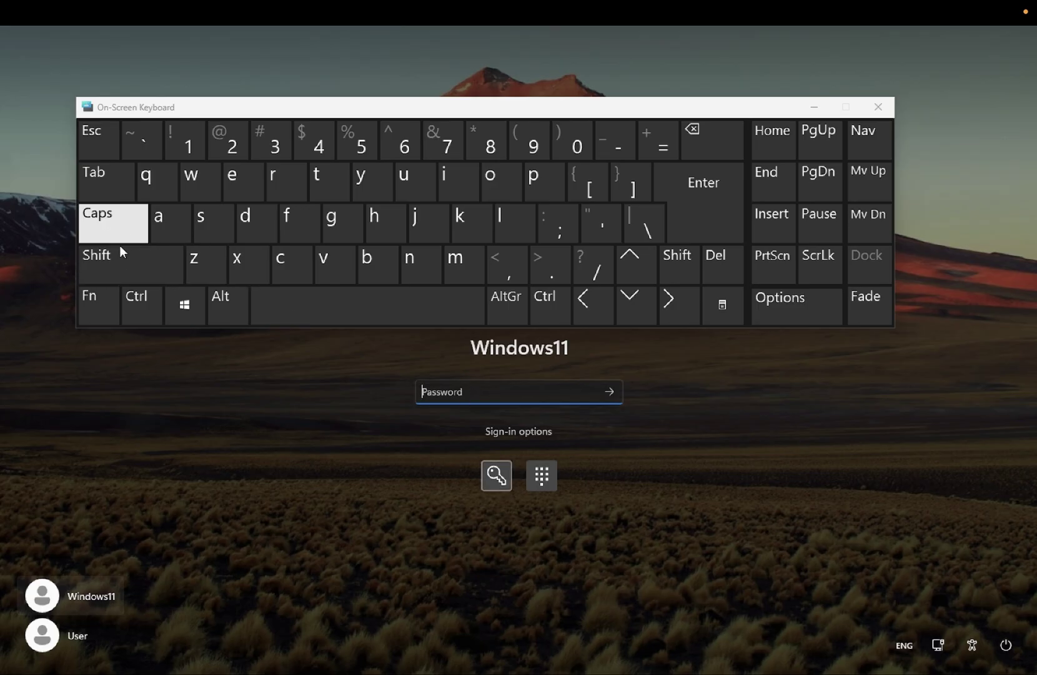
pyautogui.click(119, 236)
pyautogui.click(122, 263)
pyautogui.click(153, 181)
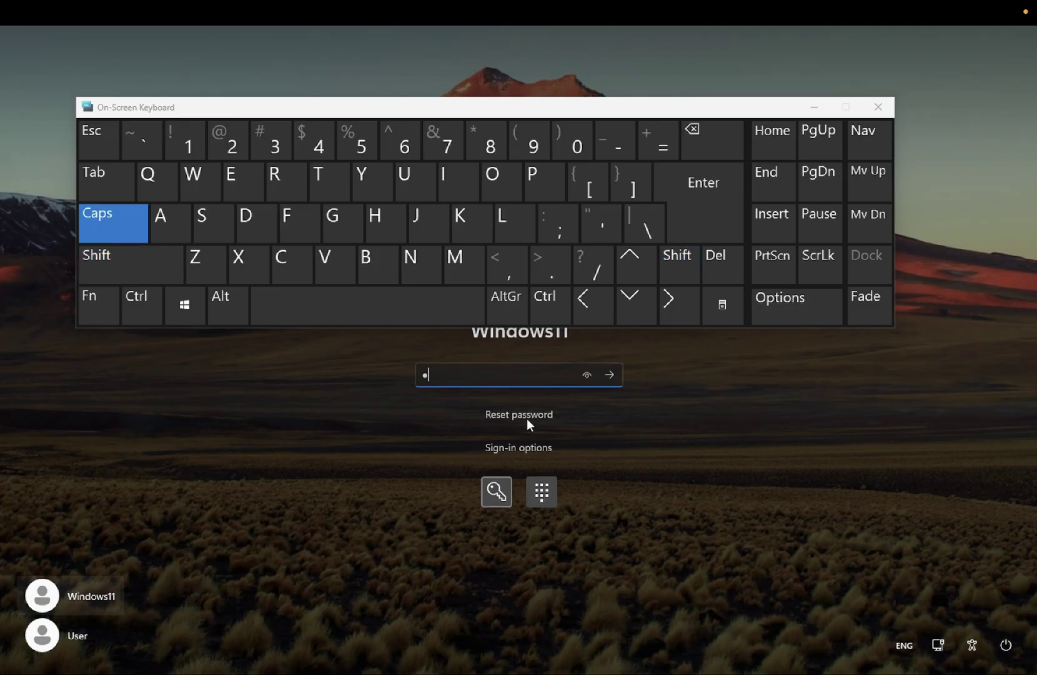
pyautogui.click(586, 373)
pyautogui.click(108, 230)
pyautogui.click(153, 196)
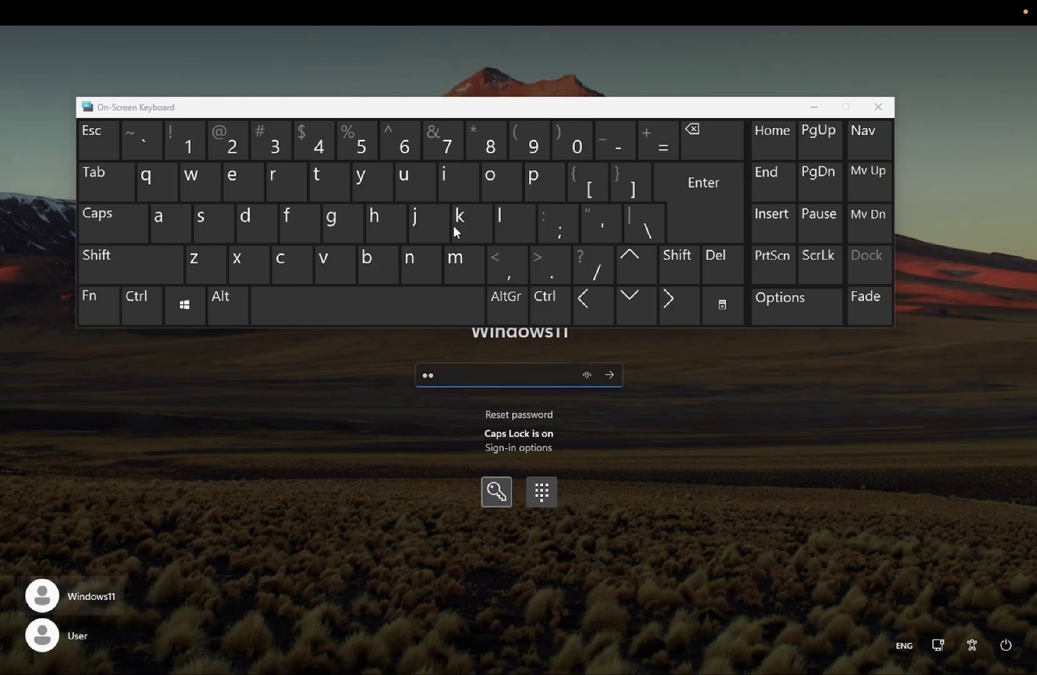
pyautogui.click(587, 376)
pyautogui.click(589, 376)
pyautogui.press('BackSpace')
pyautogui.click(147, 180)
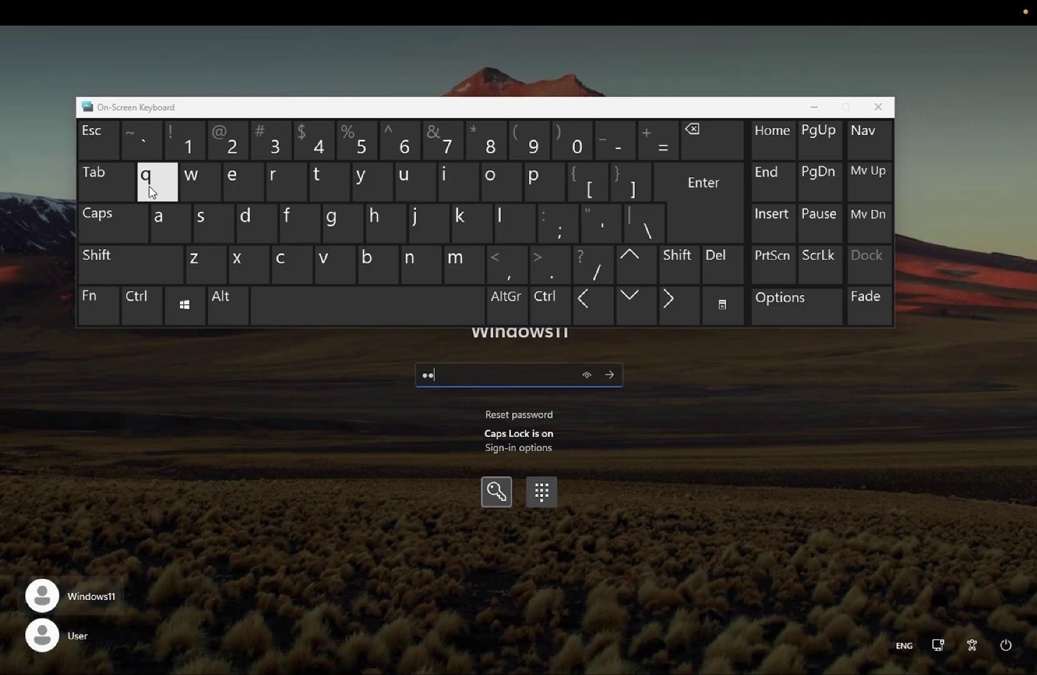
pyautogui.click(586, 376)
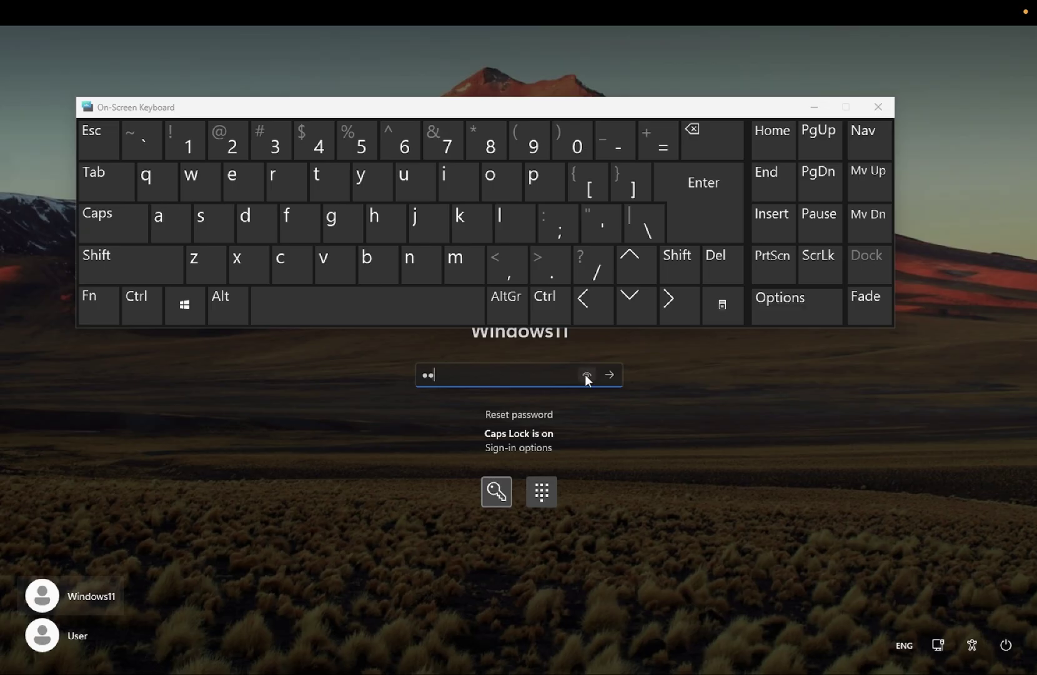
pyautogui.press('BackSpace')
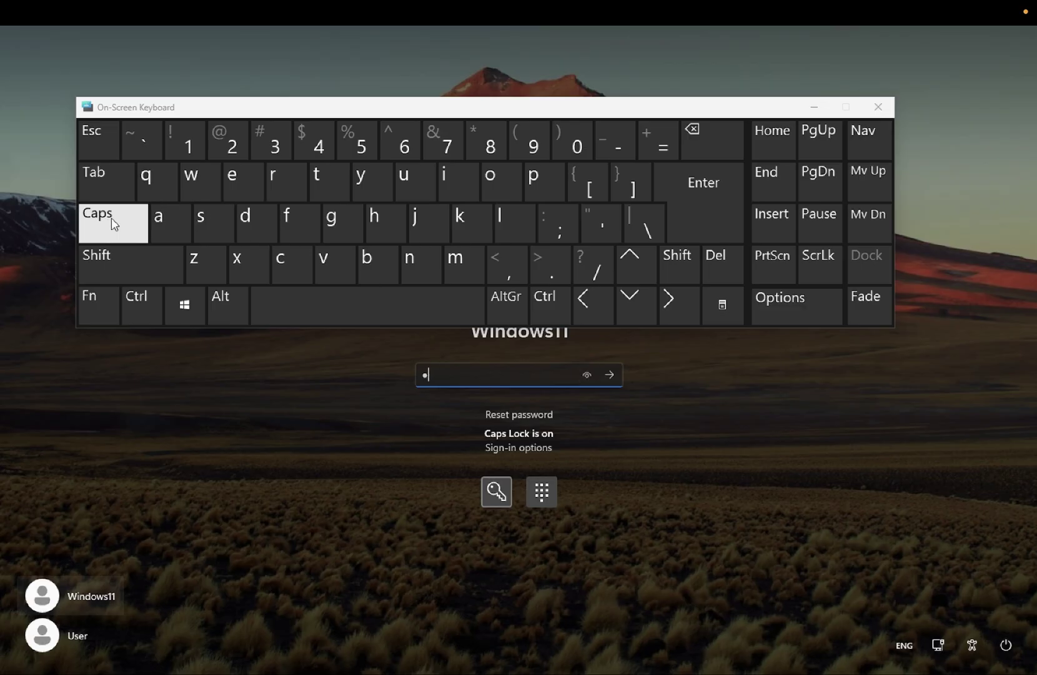
pyautogui.click(111, 218)
pyautogui.click(157, 180)
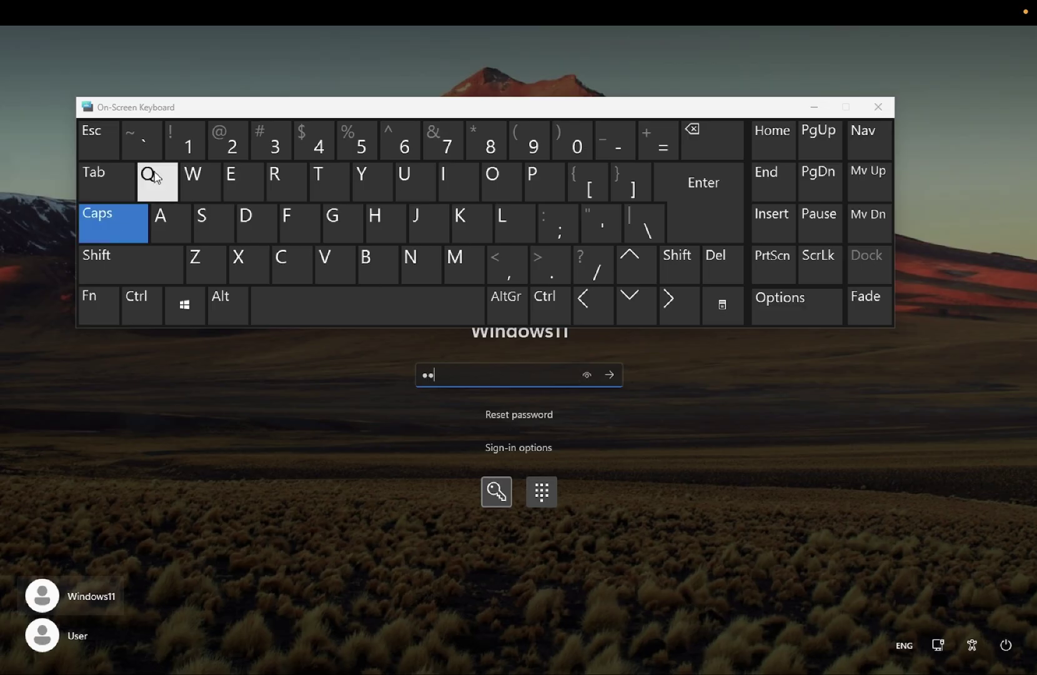
pyautogui.click(589, 377)
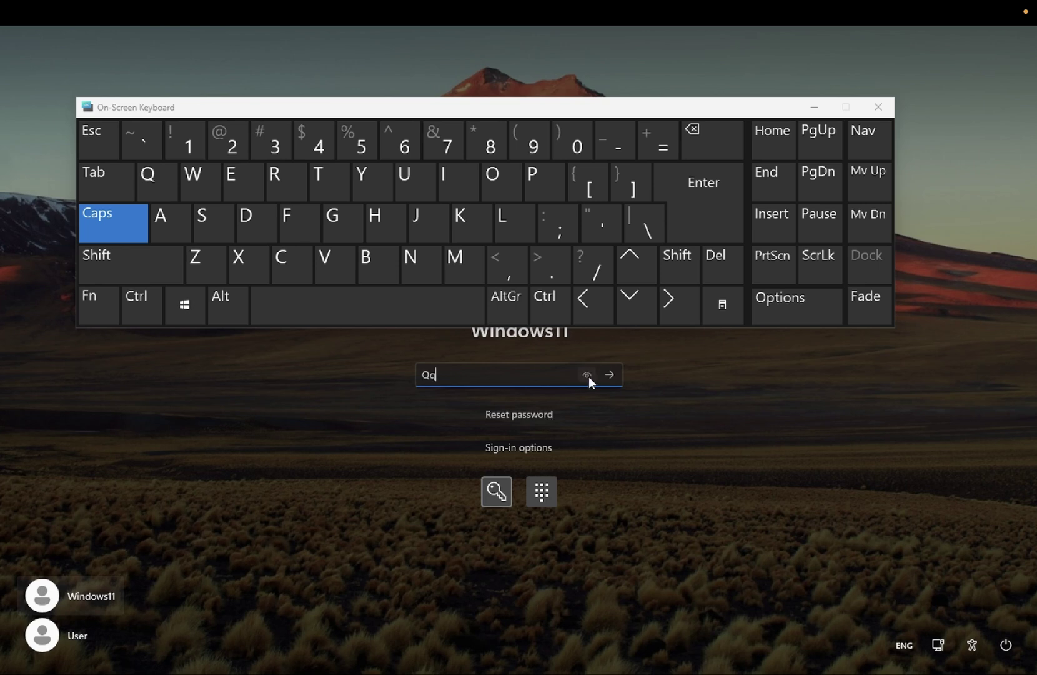
# Add the six password digits, verify the entry with the reveal eye, and sign in.
pyautogui.click(194, 164)
pyautogui.click(230, 156)
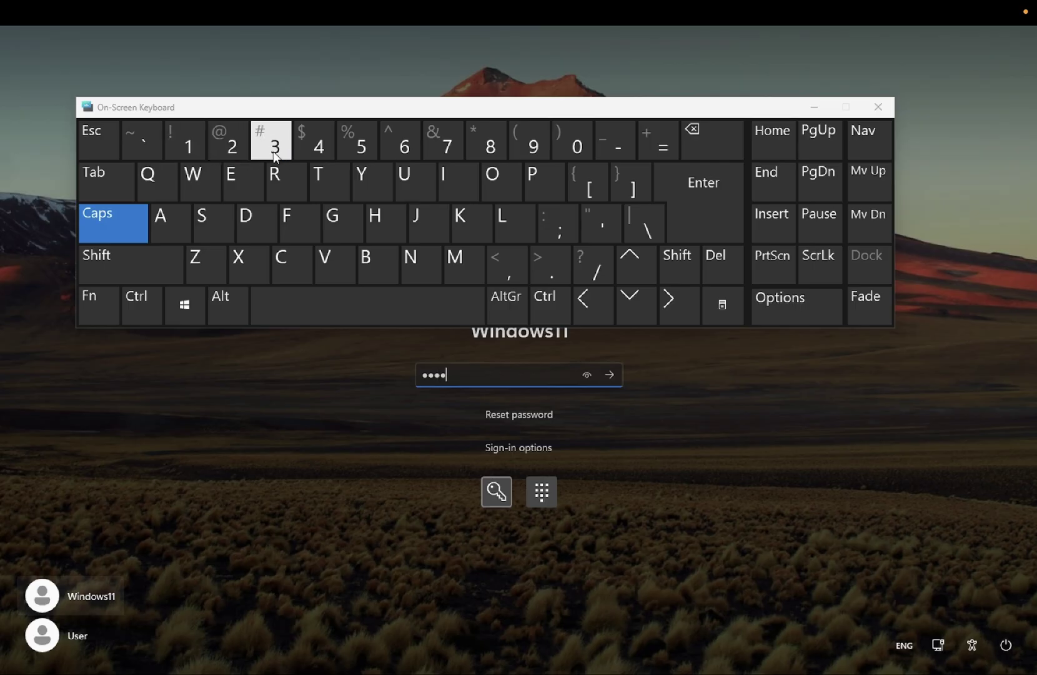
pyautogui.click(276, 156)
pyautogui.click(190, 154)
pyautogui.click(223, 155)
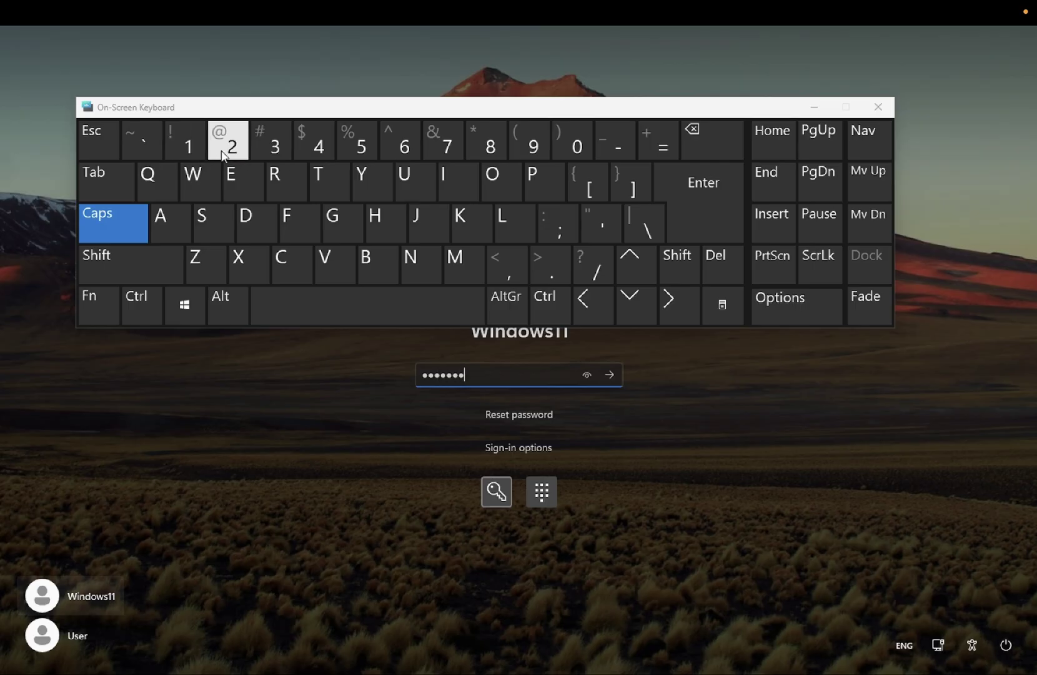
pyautogui.click(268, 151)
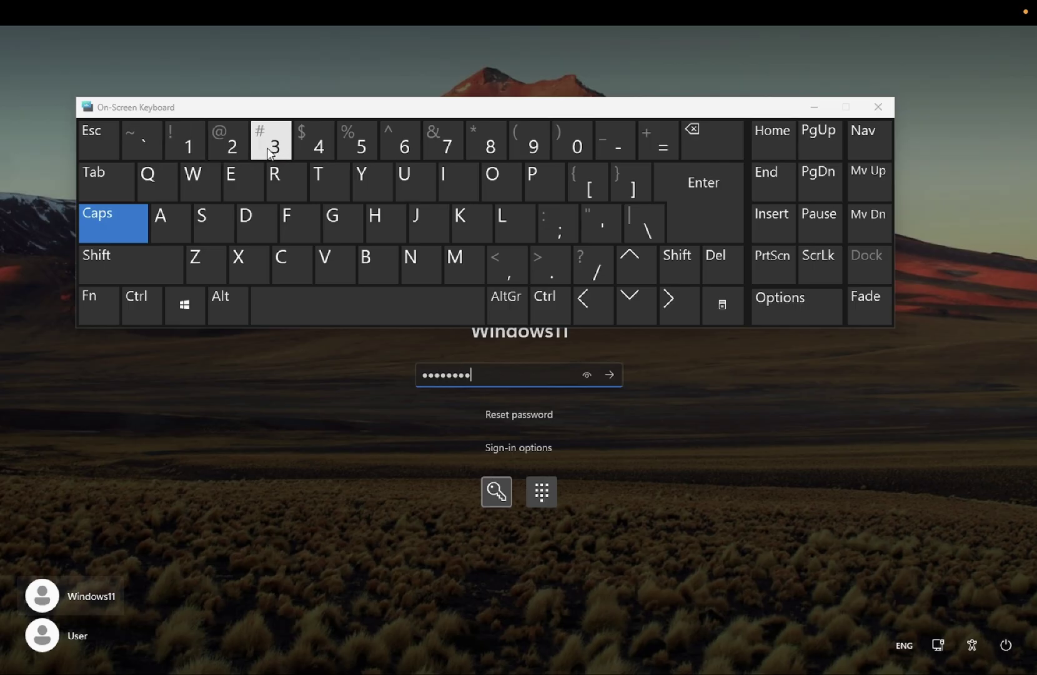
pyautogui.click(589, 376)
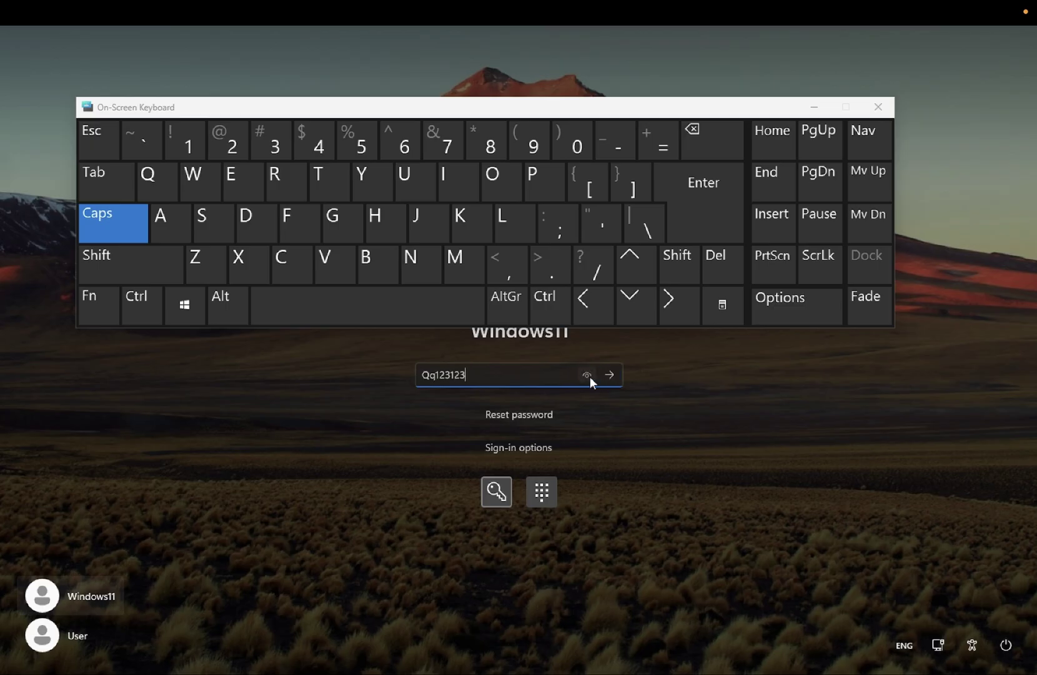
pyautogui.click(589, 376)
pyautogui.click(616, 379)
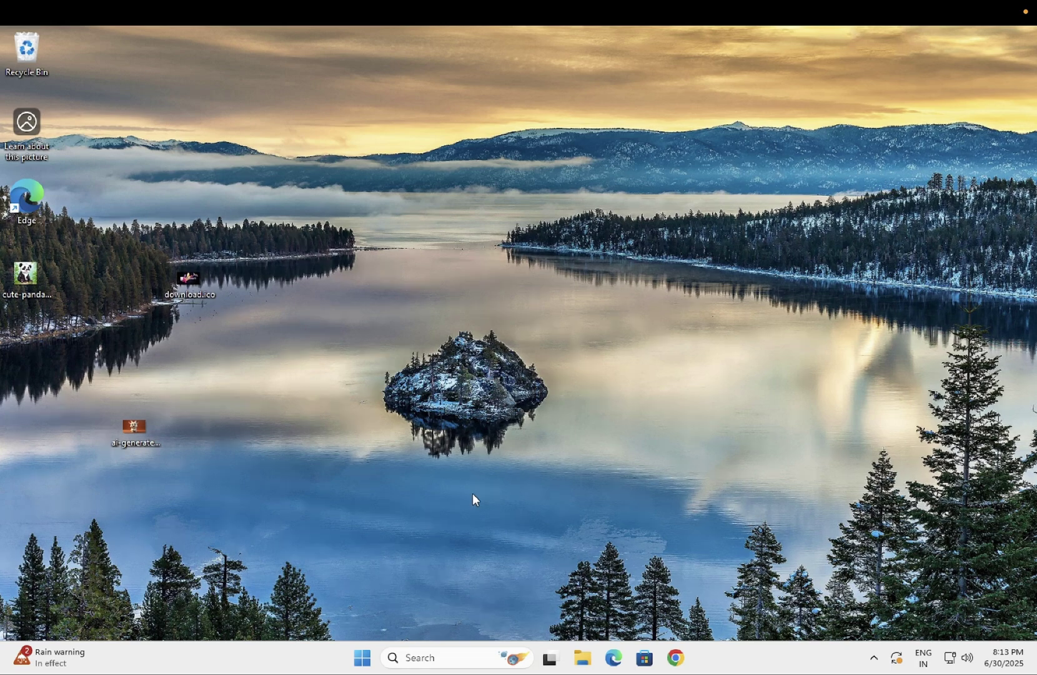
# Search 'on scren' from the taskbar and launch the On-Screen Keyboard app.
pyautogui.click(418, 657)
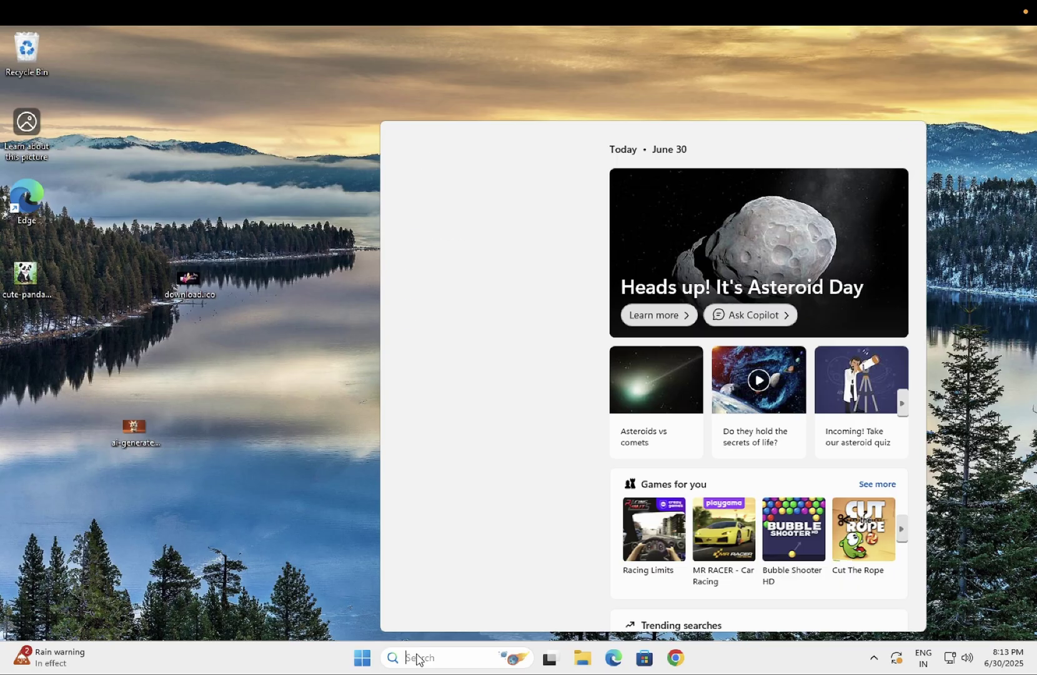
pyautogui.write('on scren')
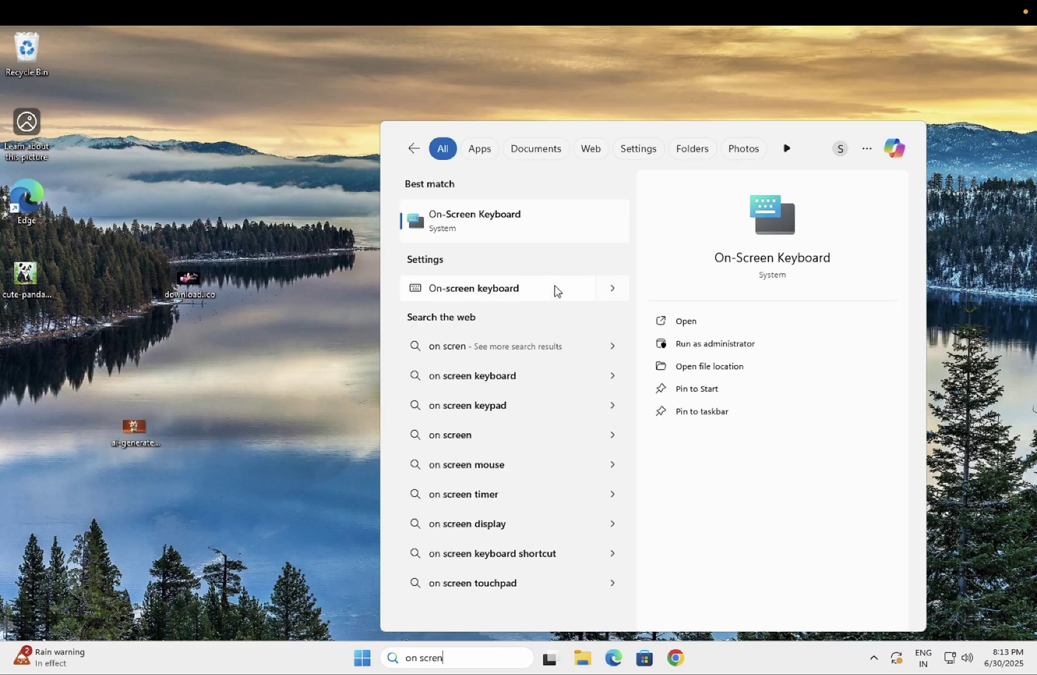
pyautogui.click(480, 222)
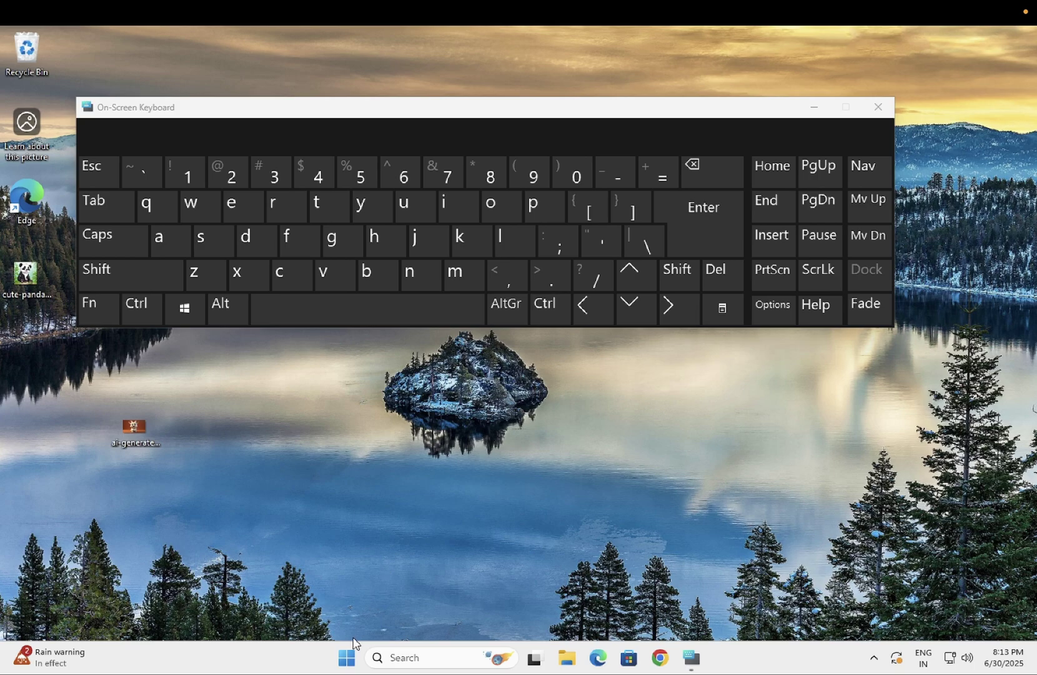
# Move the On-Screen Keyboard aside, launch Settings, and scroll Accessibility down to Interaction.
pyautogui.click(348, 658)
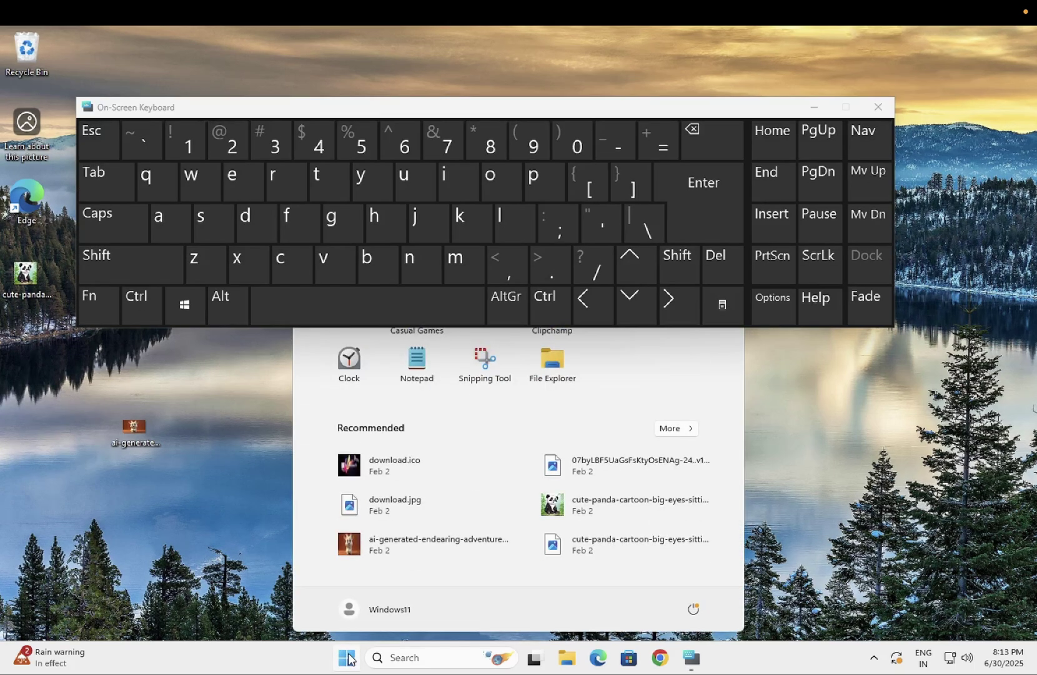
pyautogui.click(822, 111)
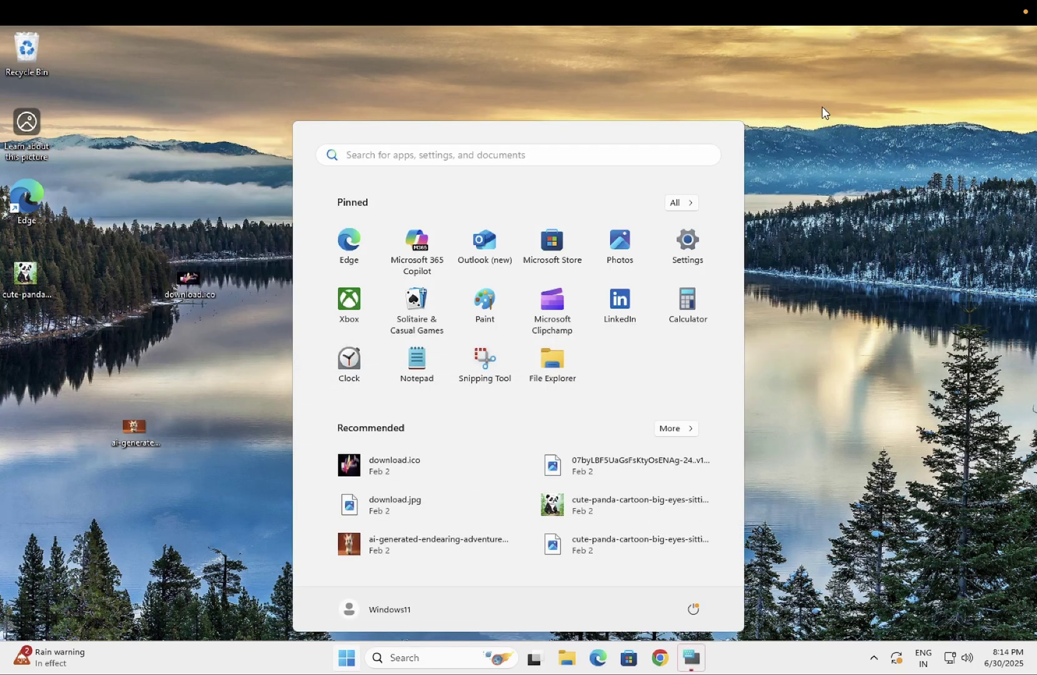
pyautogui.click(688, 247)
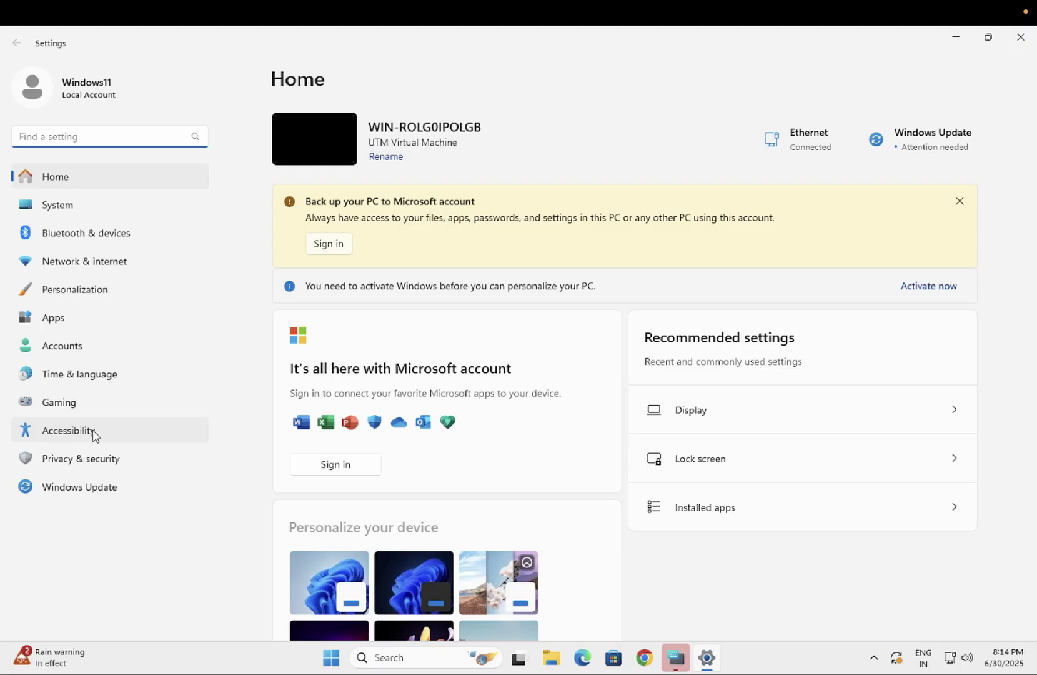
pyautogui.click(93, 434)
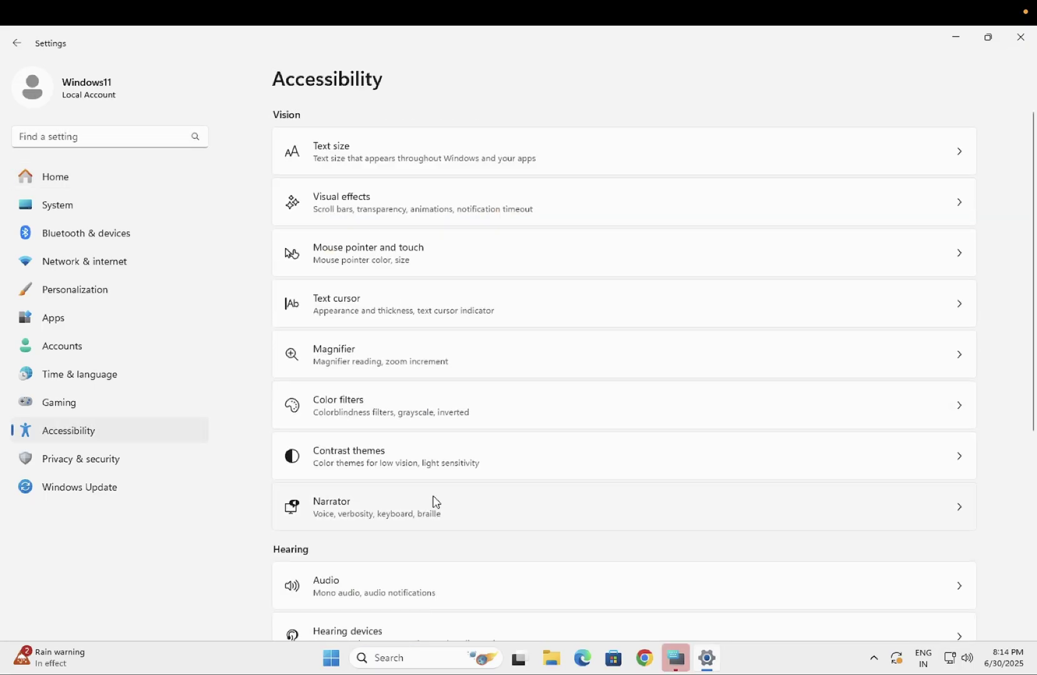
pyautogui.scroll(-5, 435, 502)
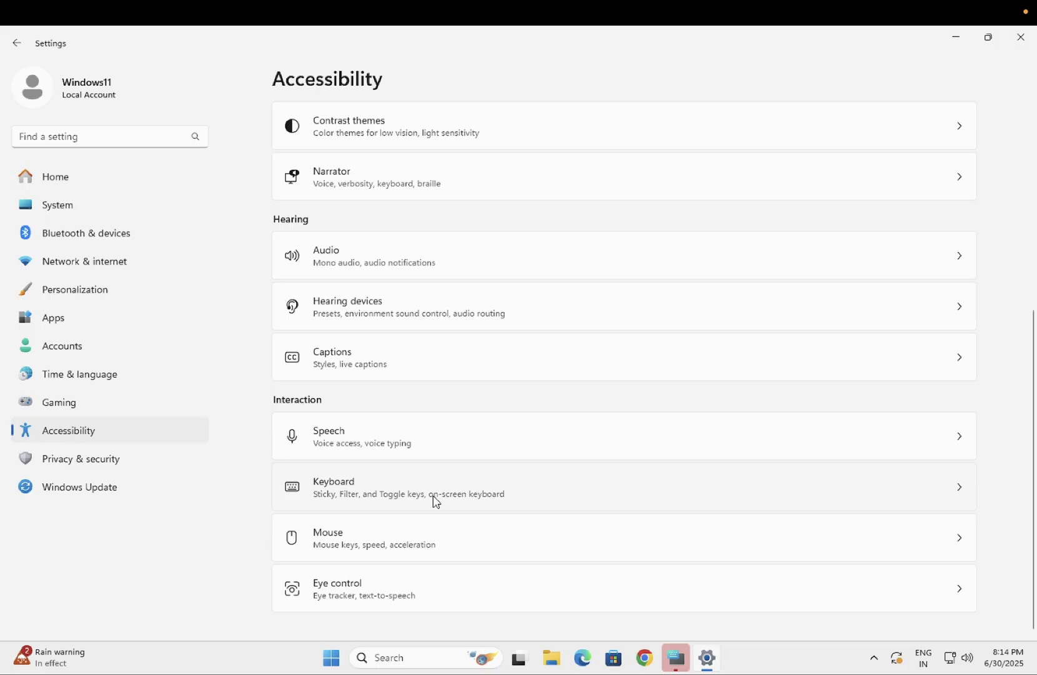
# On the Keyboard accessibility page, toggle Filter keys on and off twice, leaving it off.
pyautogui.click(371, 499)
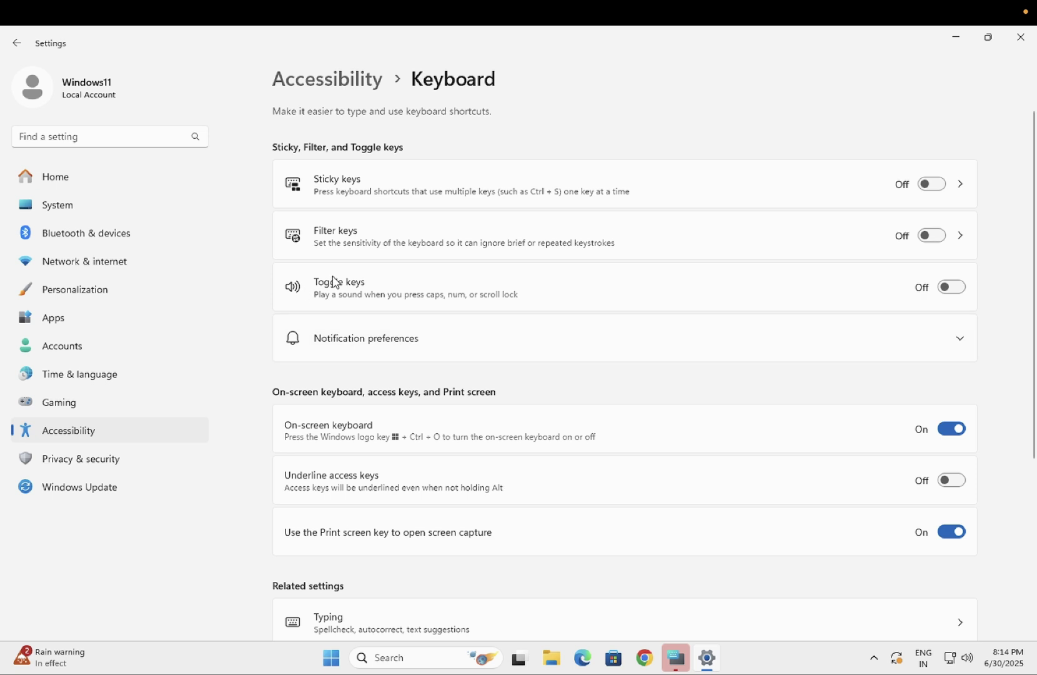
pyautogui.click(930, 237)
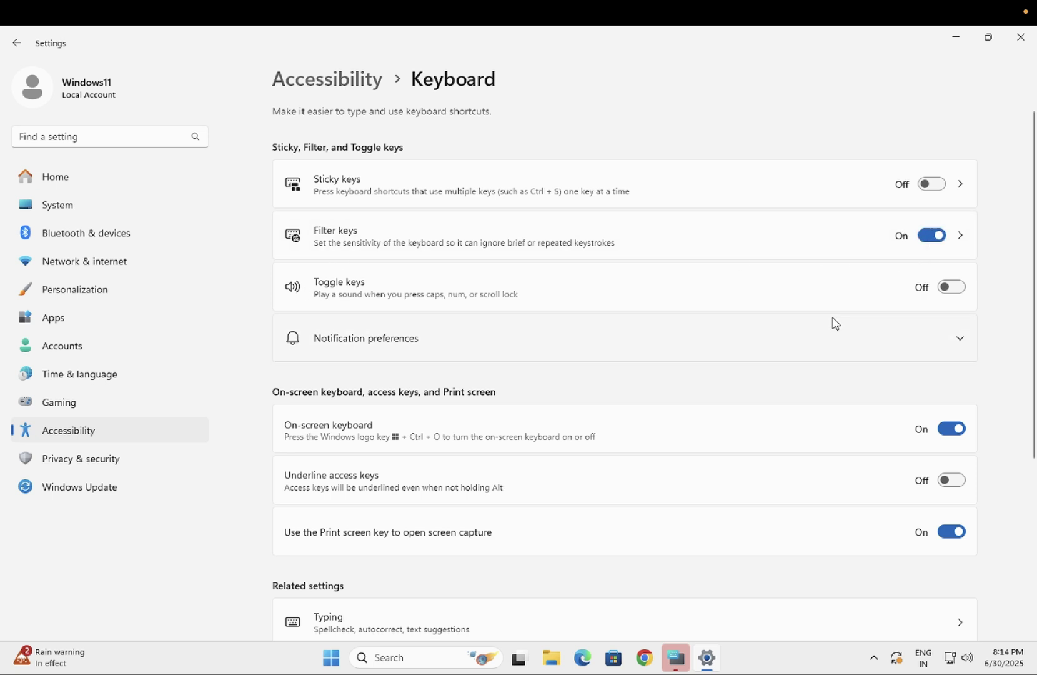
pyautogui.click(941, 244)
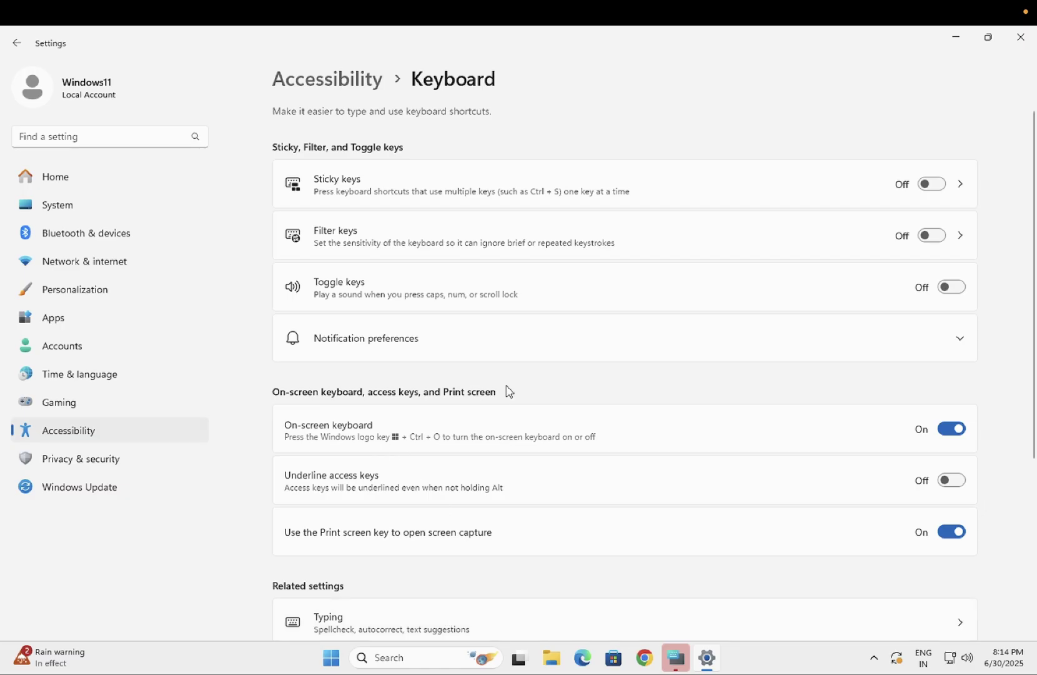
pyautogui.click(941, 241)
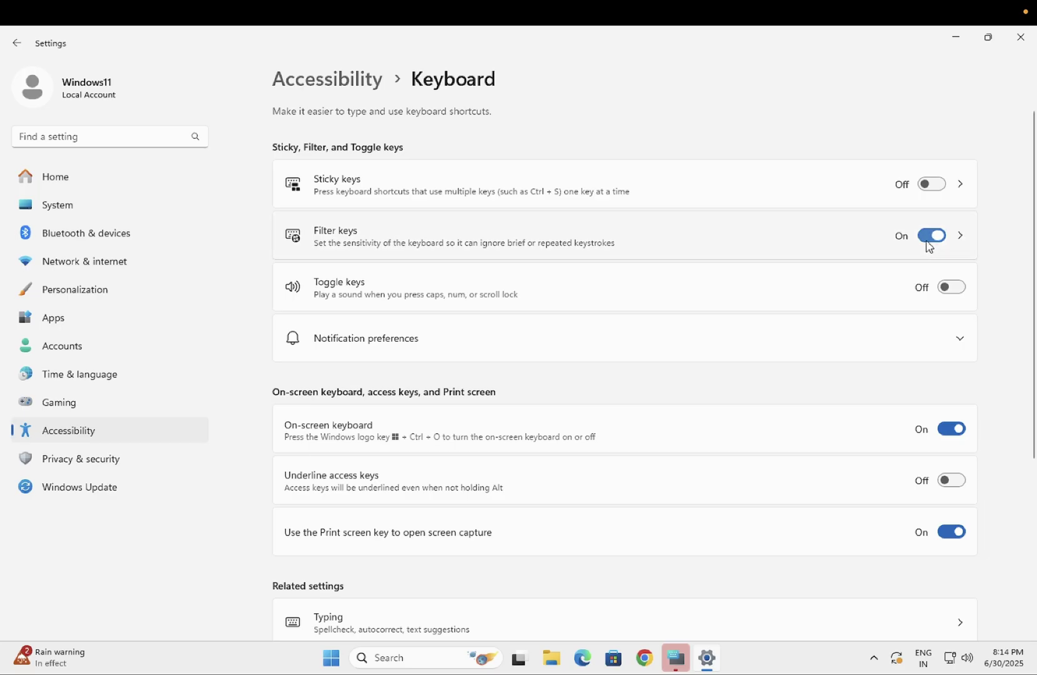
pyautogui.click(930, 242)
# Turn the On-screen keyboard toggle off.
pyautogui.click(950, 430)
pyautogui.click(950, 430)
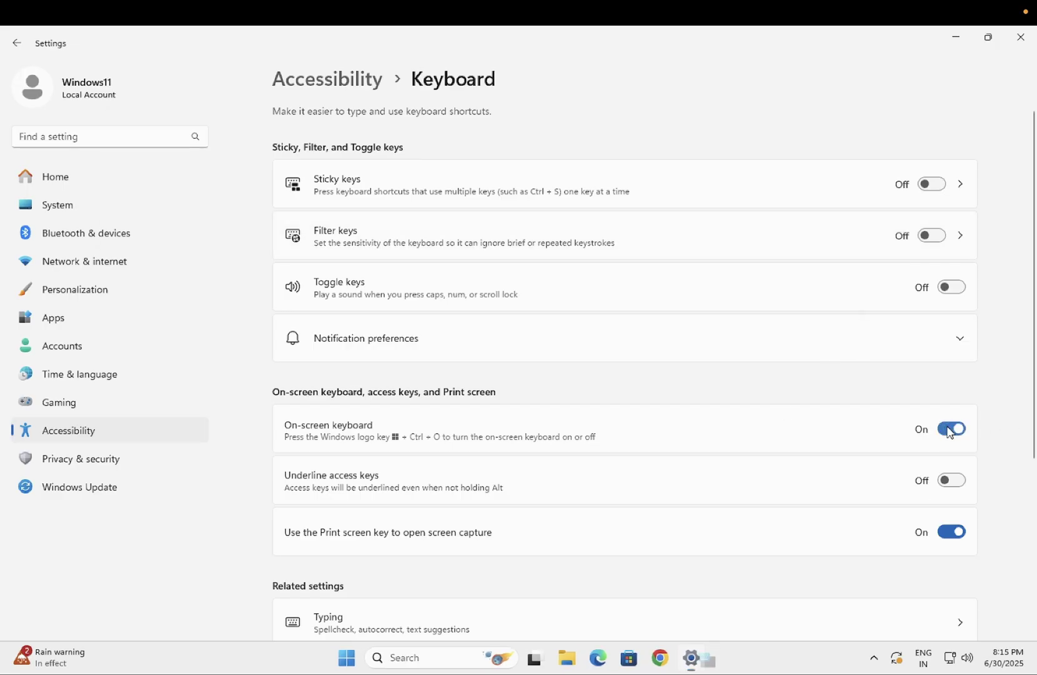
pyautogui.click(950, 430)
# Review Windows Update's required restart and 10.0.26200.5641 Insider Preview, then close Settings.
pyautogui.click(101, 493)
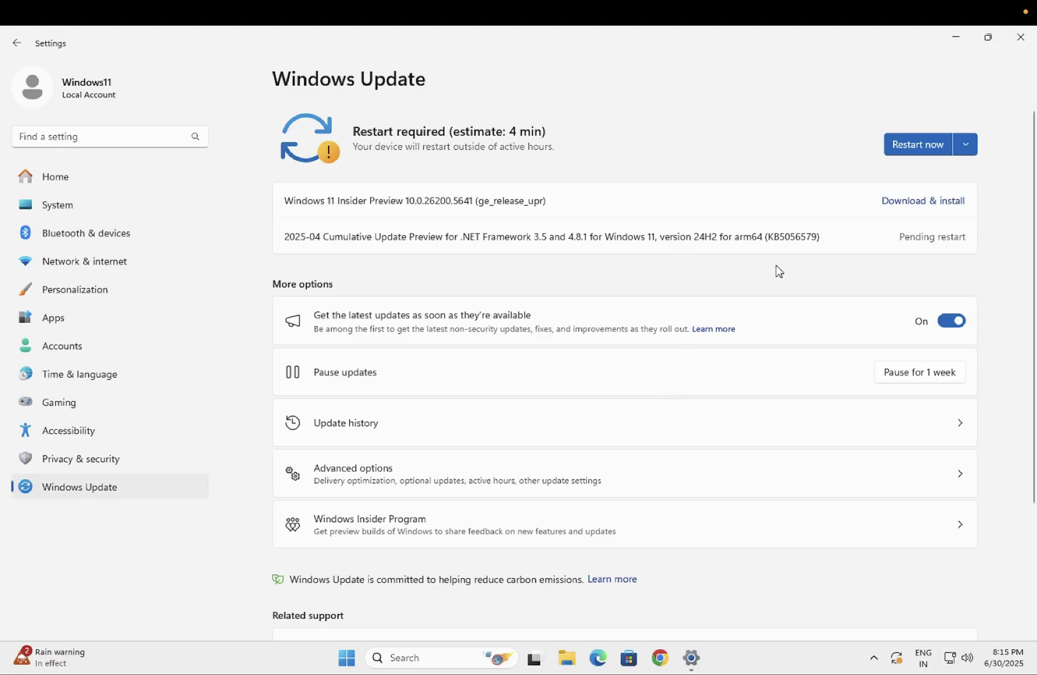
pyautogui.click(1013, 54)
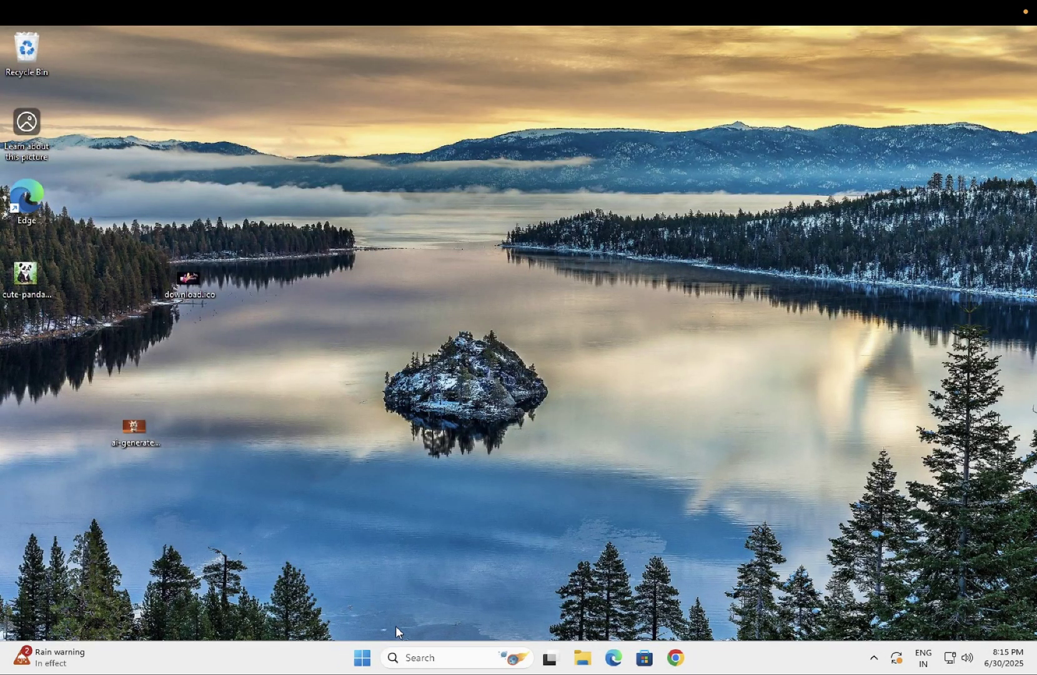
# Search 'devi' from the taskbar to bring up Device Manager.
pyautogui.click(363, 656)
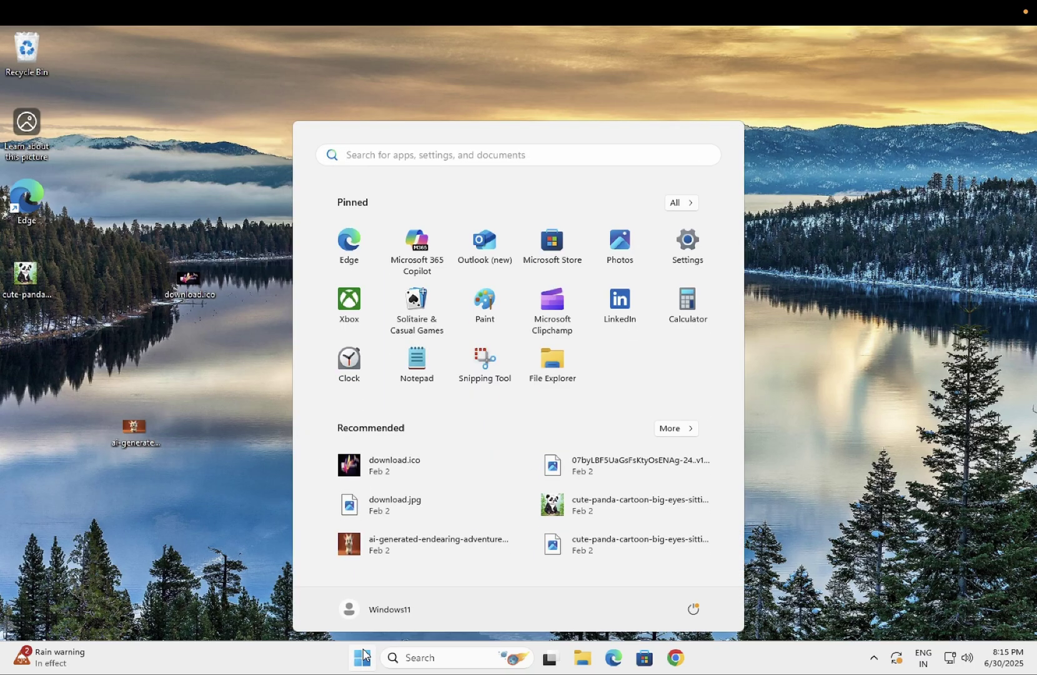
pyautogui.click(364, 655)
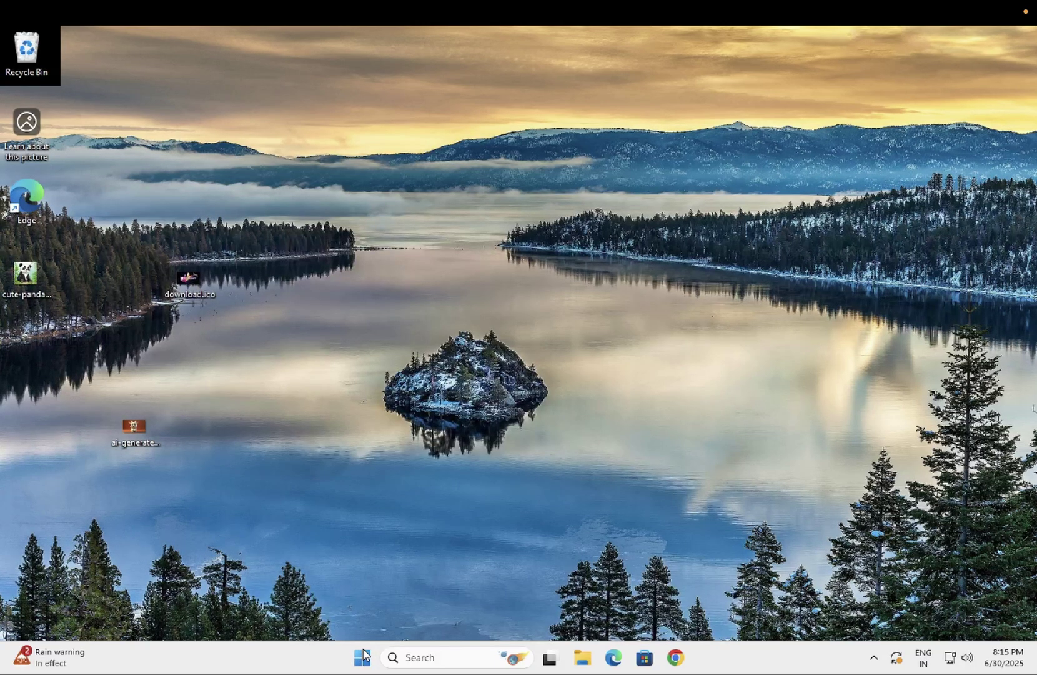
pyautogui.click(427, 656)
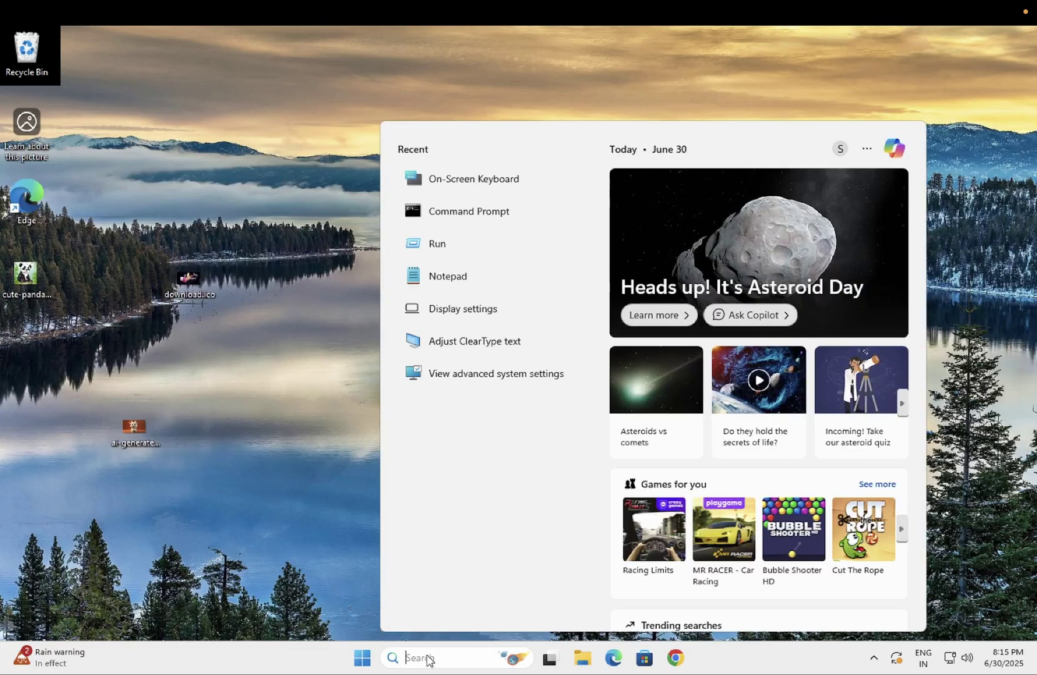
pyautogui.write('devi')
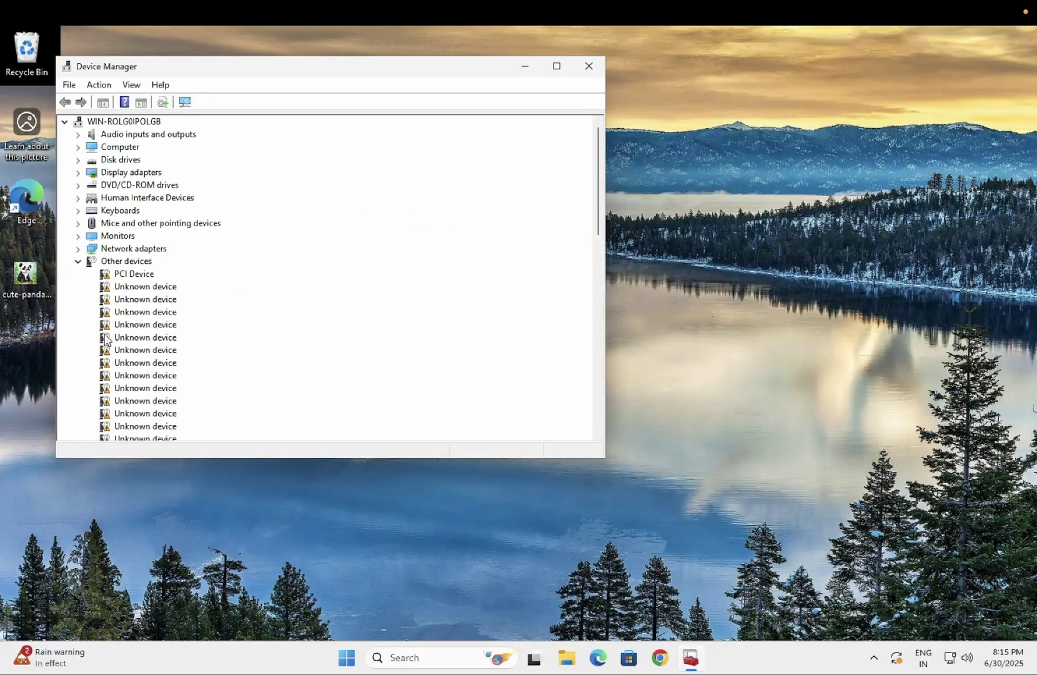
# Collapse Other devices, expand Keyboards, and open HID Keyboard Device properties.
pyautogui.click(79, 262)
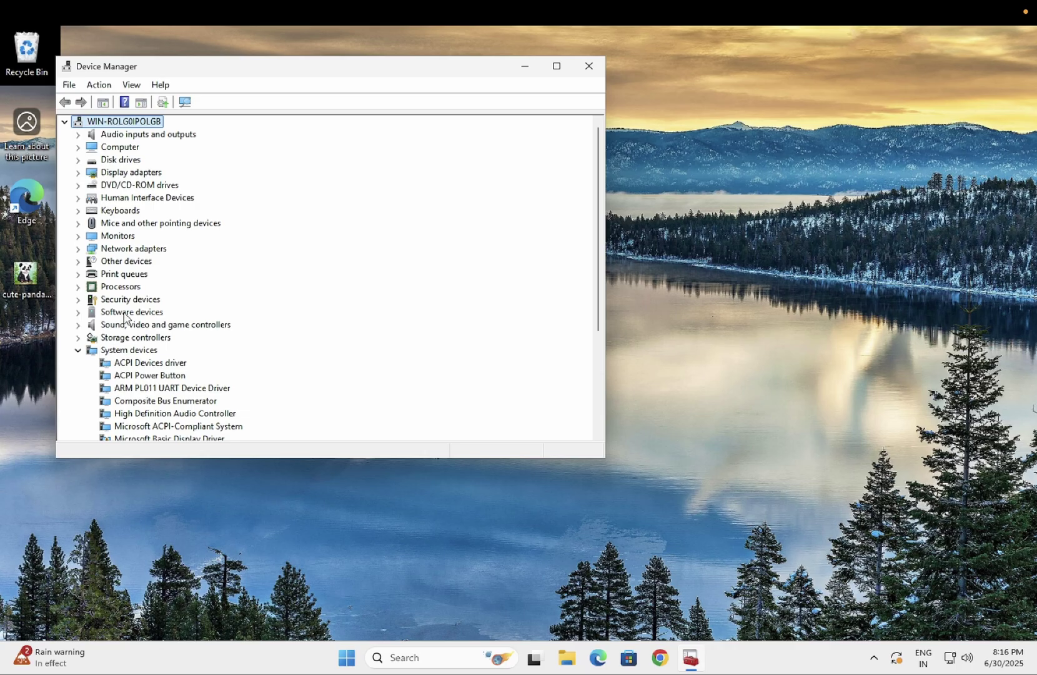
pyautogui.click(80, 212)
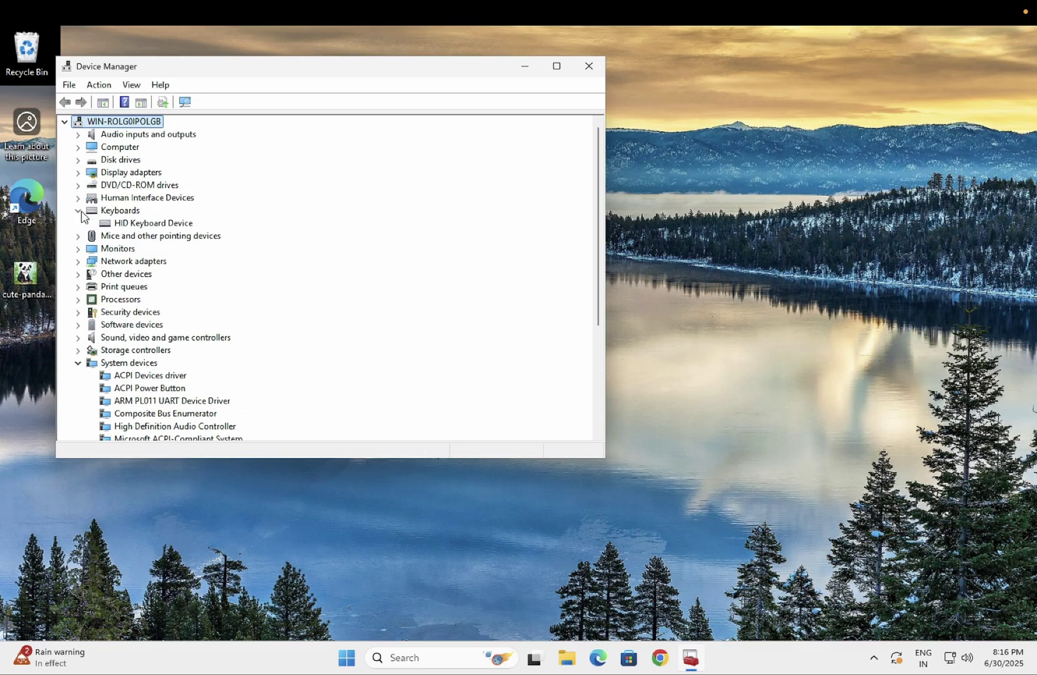
pyautogui.click(125, 224)
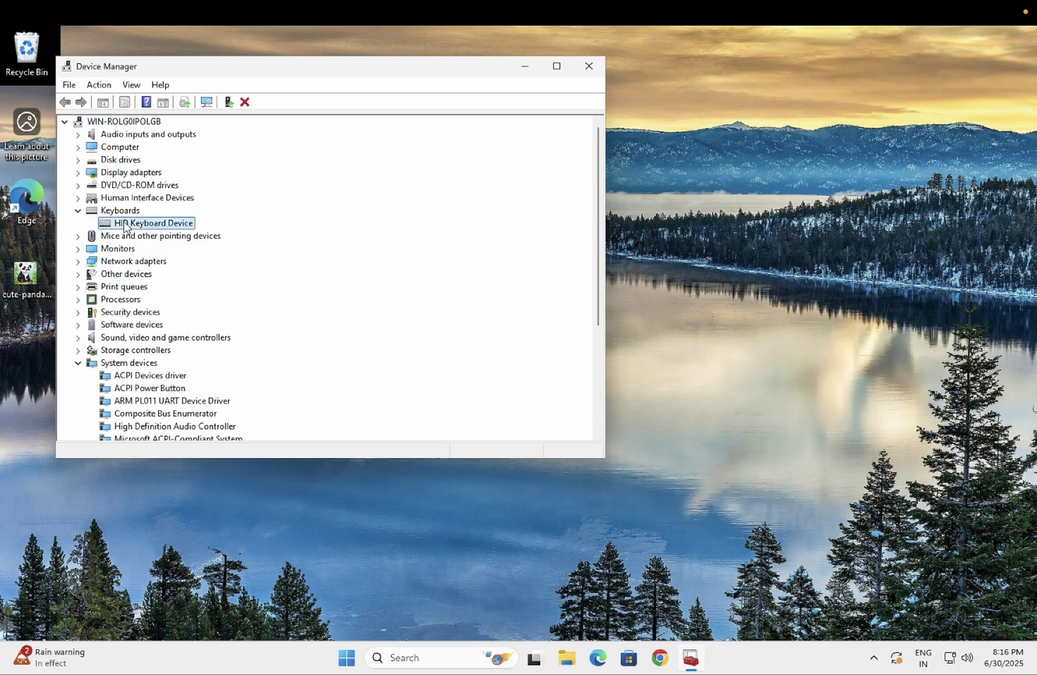
pyautogui.doubleClick(125, 224)
# Start Update Driver on the Driver tab and browse this computer's list of available drivers.
pyautogui.click(244, 132)
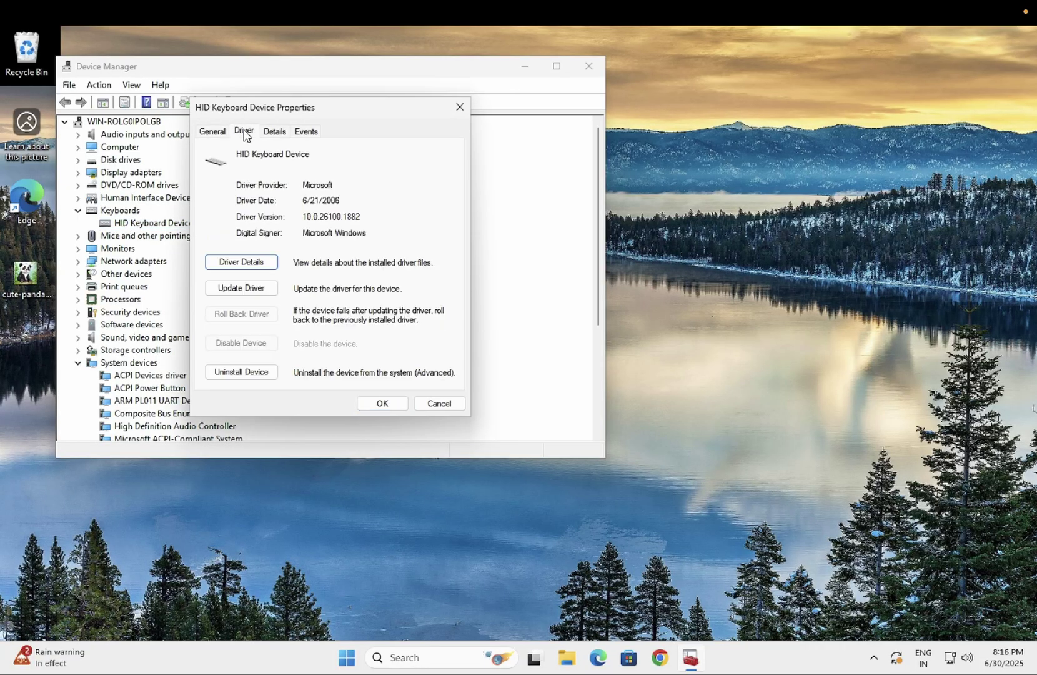
pyautogui.click(234, 289)
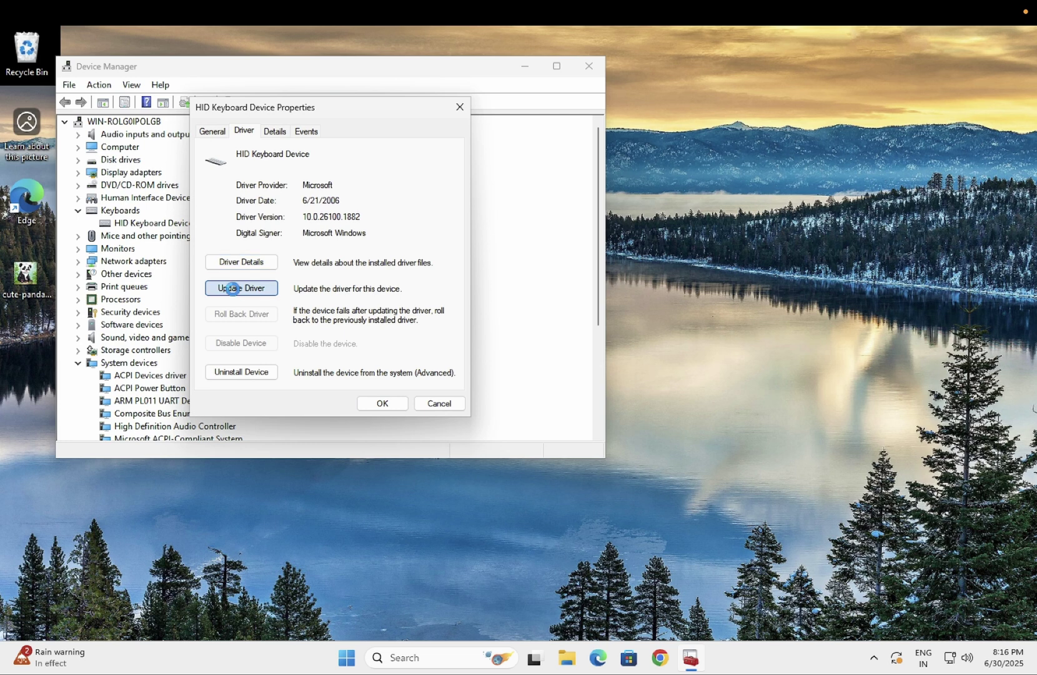
pyautogui.click(221, 238)
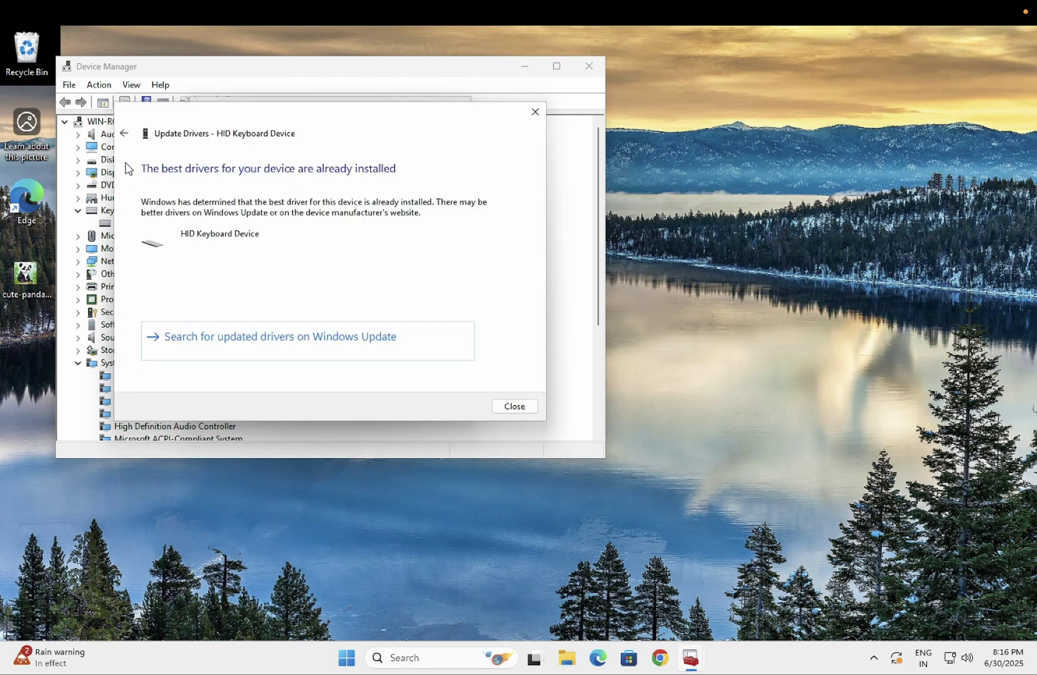
pyautogui.click(125, 134)
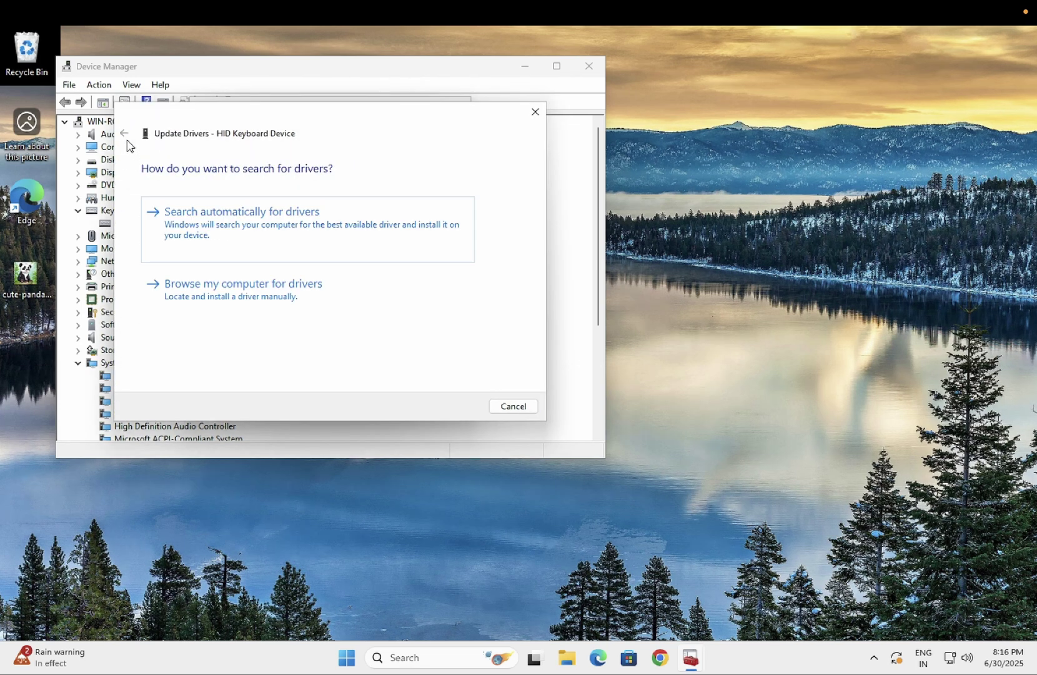
pyautogui.click(219, 305)
pyautogui.click(220, 318)
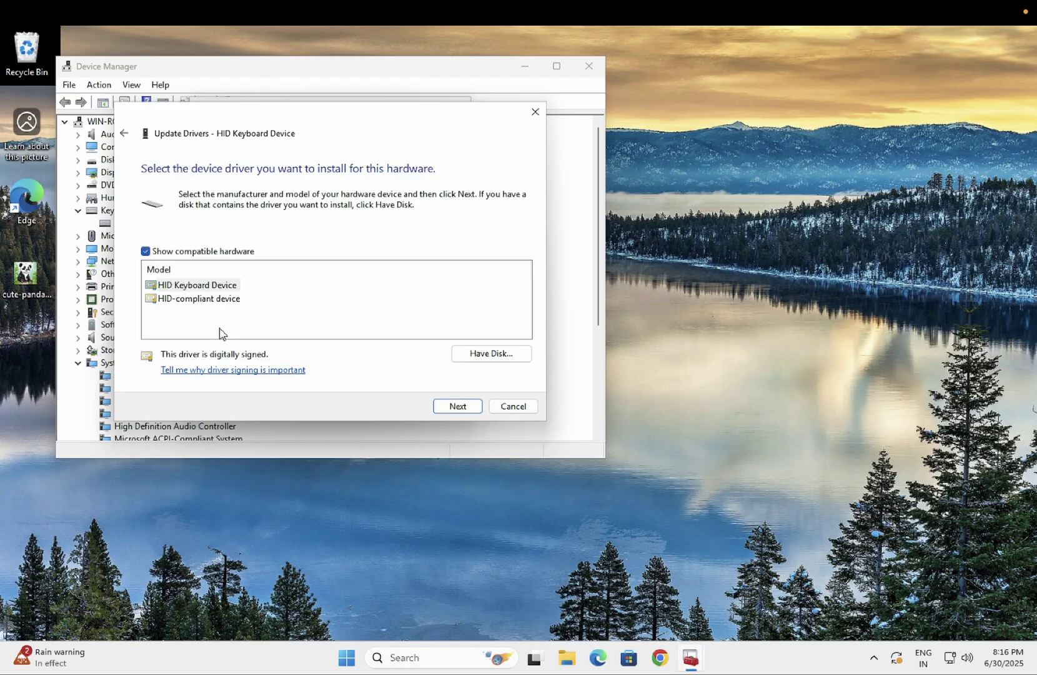
# Install the HID Keyboard Device driver from the list and close both dialogs.
pyautogui.click(217, 288)
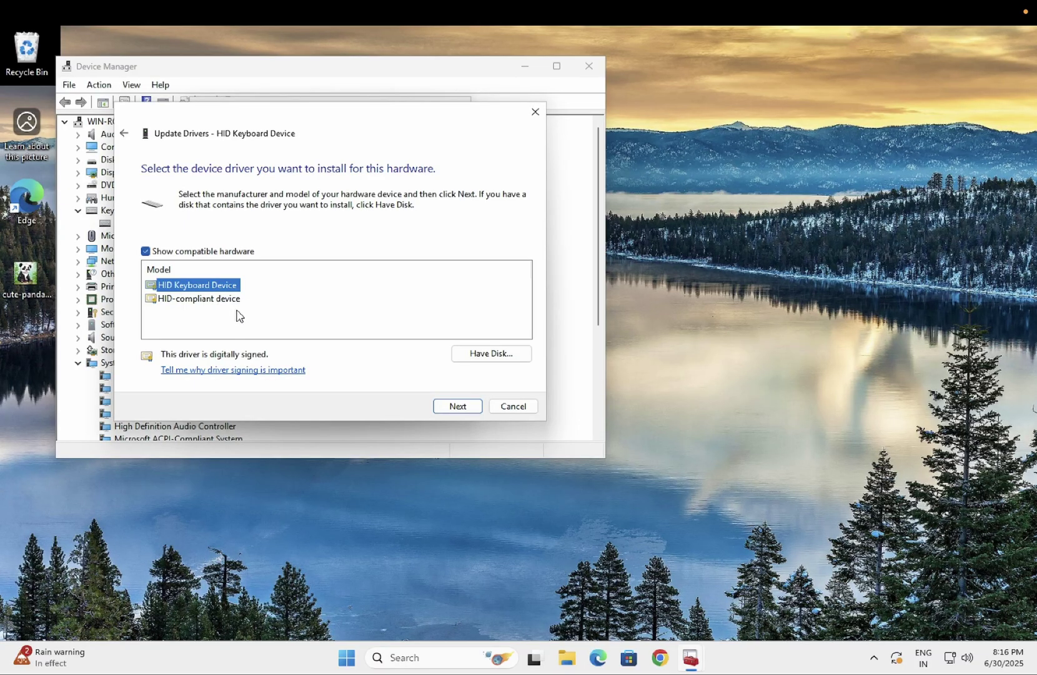
pyautogui.click(207, 300)
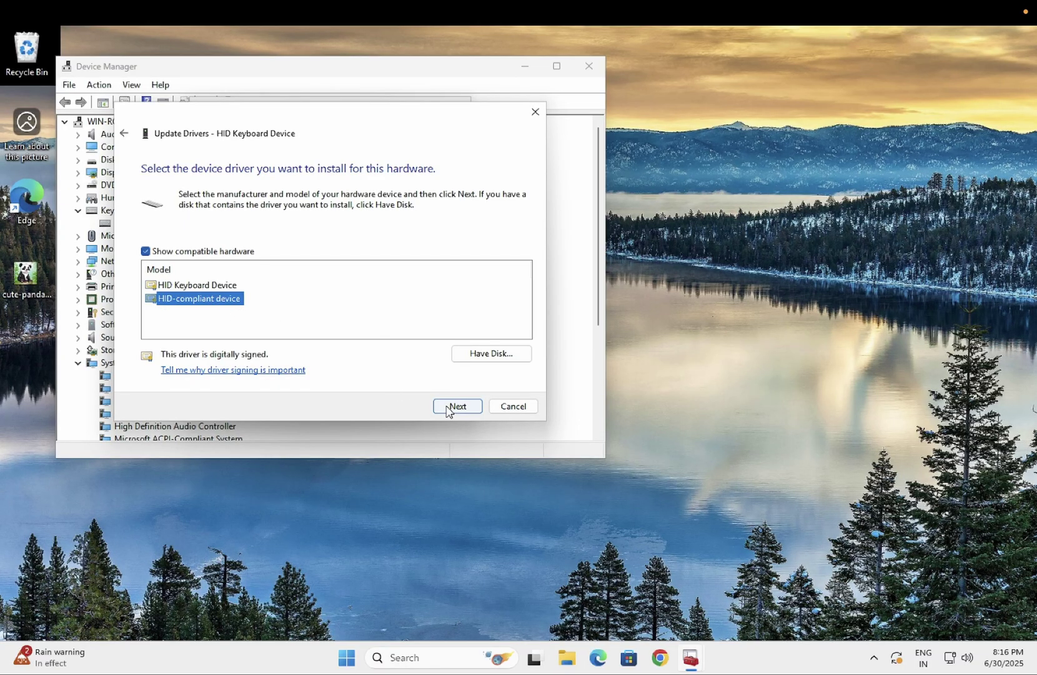
pyautogui.click(211, 289)
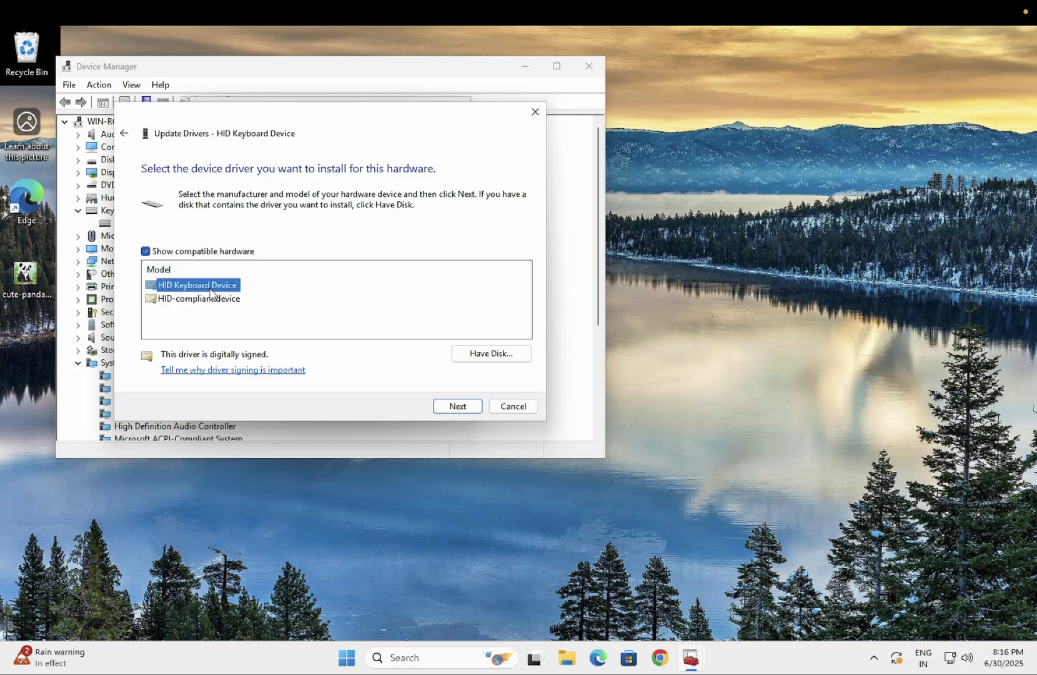
pyautogui.click(457, 406)
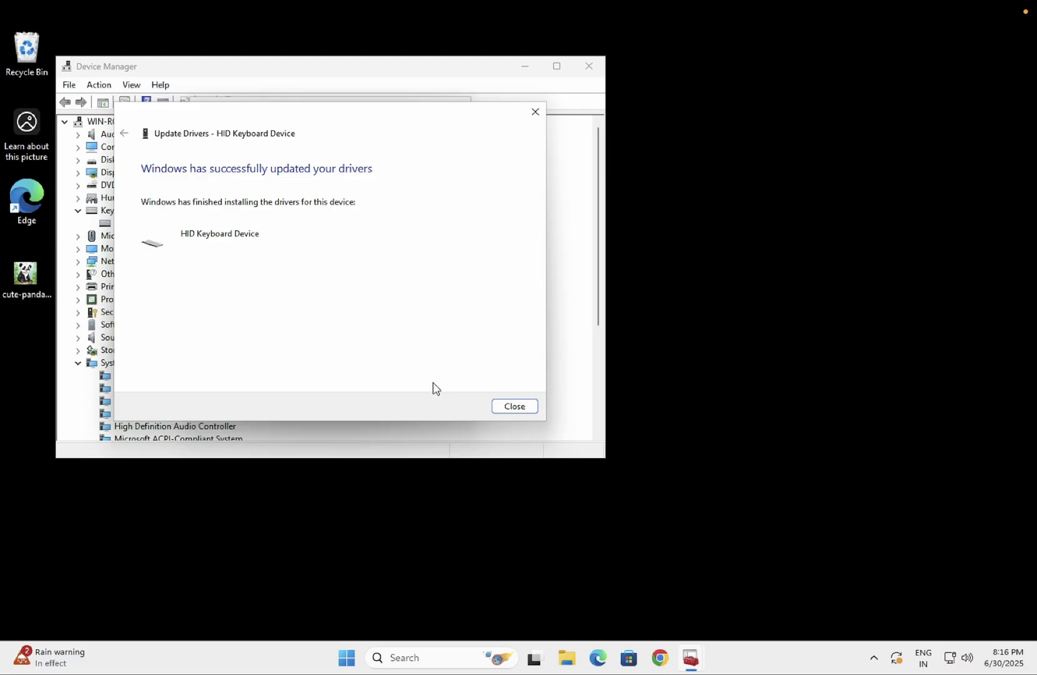
pyautogui.click(515, 406)
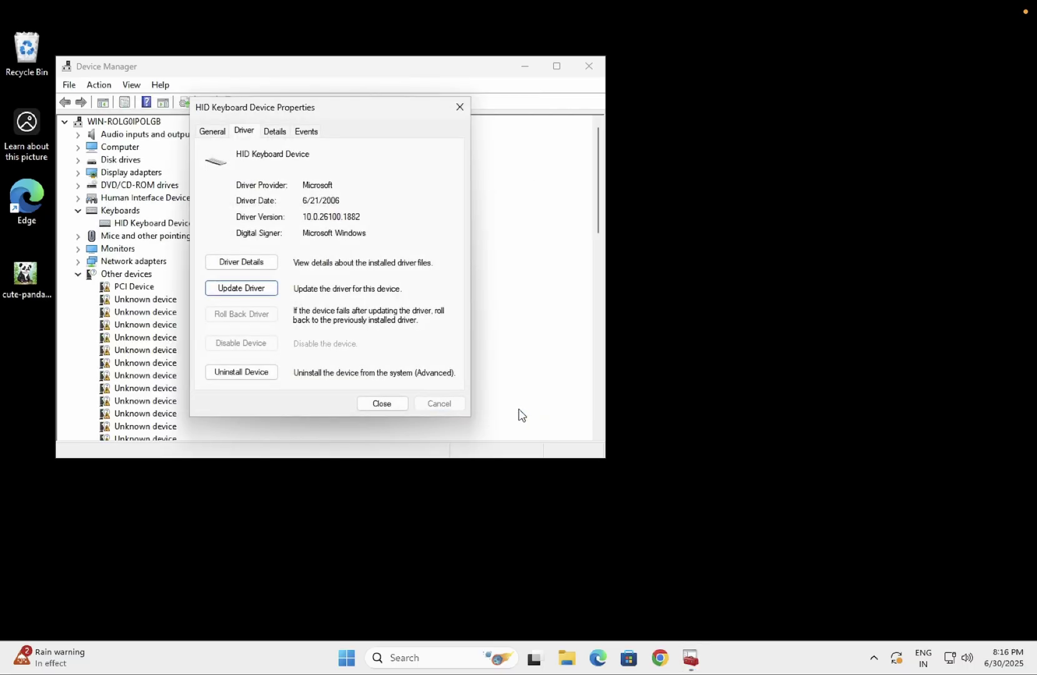
pyautogui.click(384, 405)
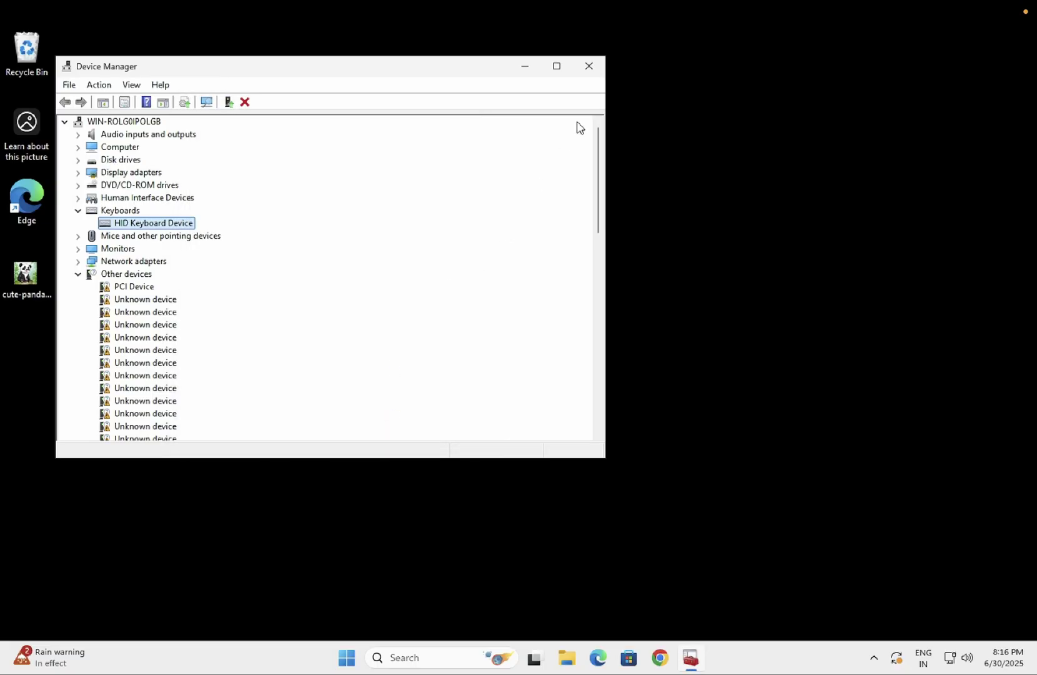
# Close Device Manager and launch Google Chrome from the taskbar.
pyautogui.click(588, 67)
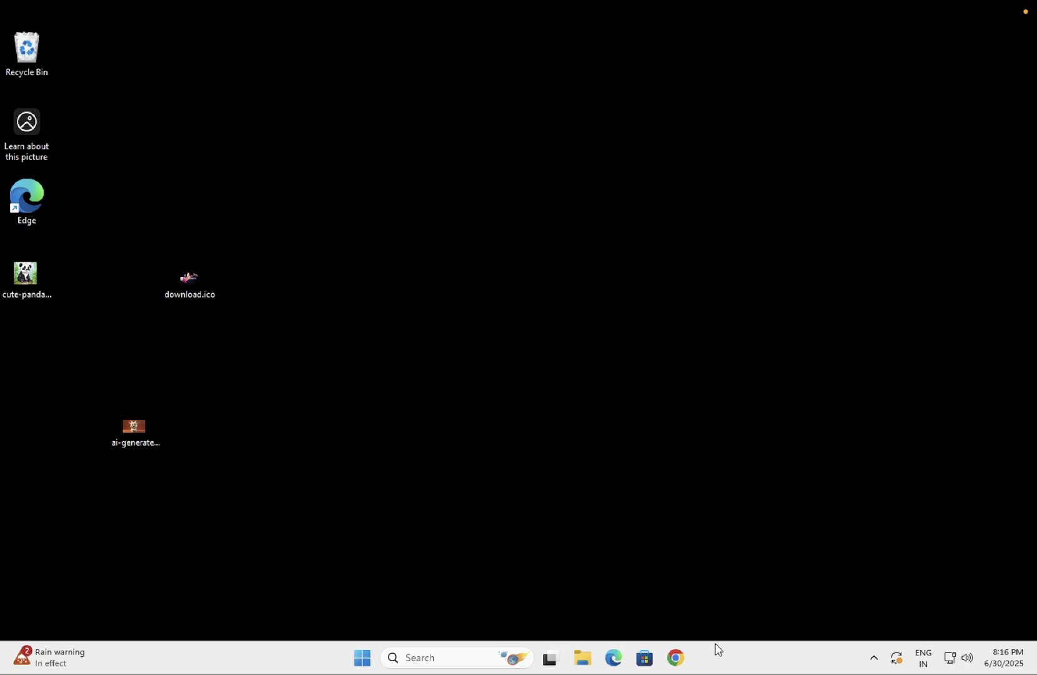
pyautogui.click(683, 657)
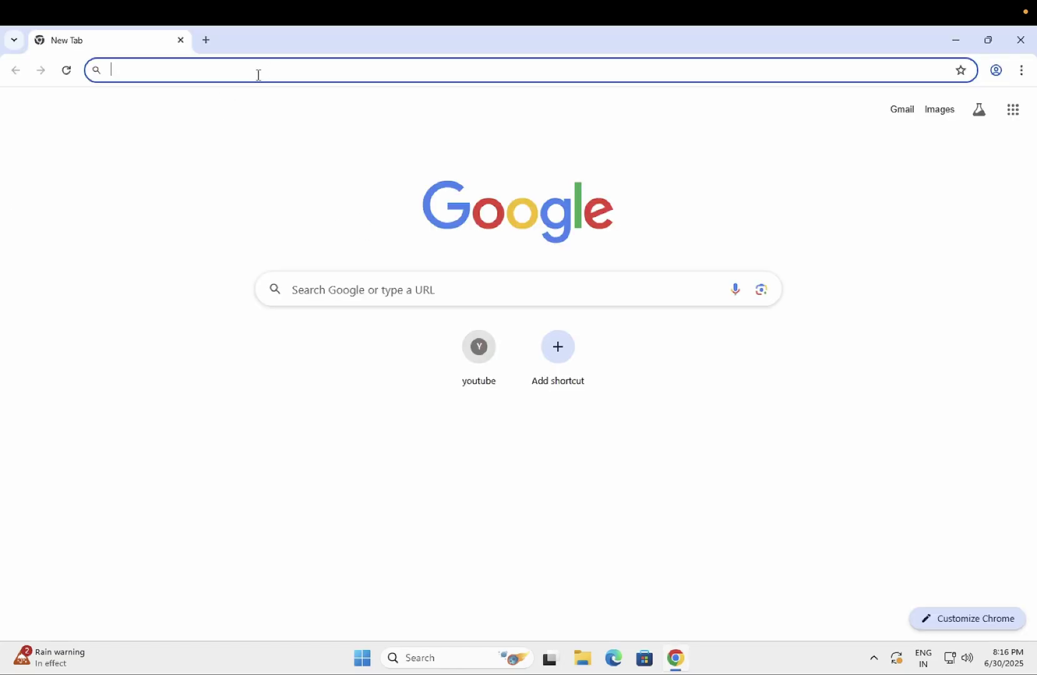
# Google 'keyboard tester' from Chrome's address bar and open the KeyboardTester.com result.
pyautogui.click(259, 74)
pyautogui.write('keyvoard')
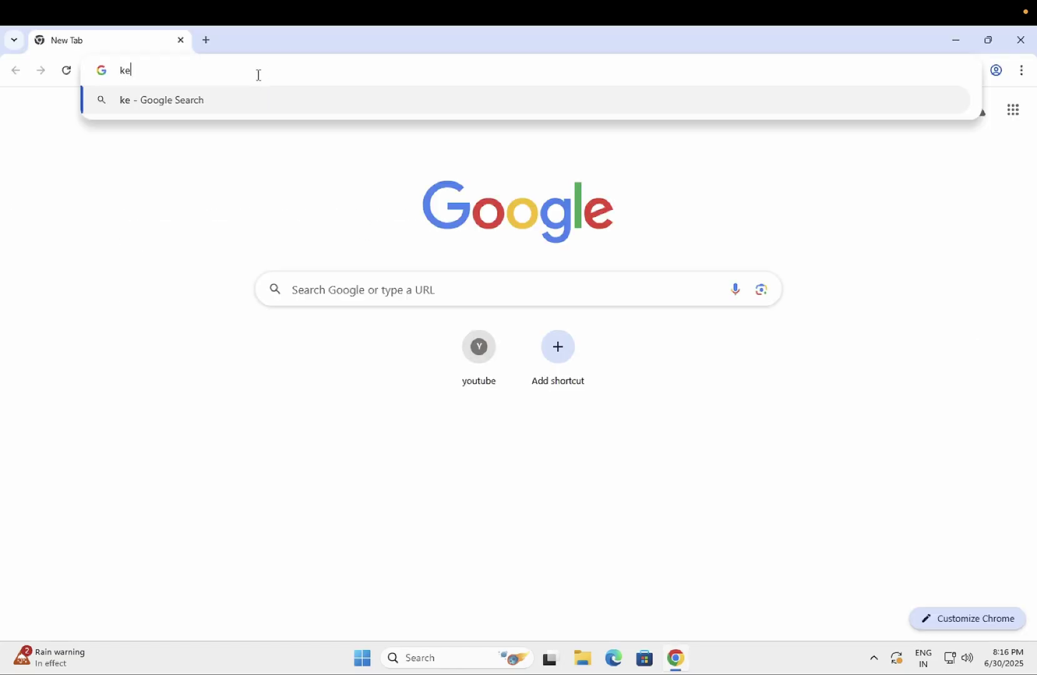
pyautogui.press('BackSpace')
pyautogui.press('BackSpace')
pyautogui.press('BackSpace')
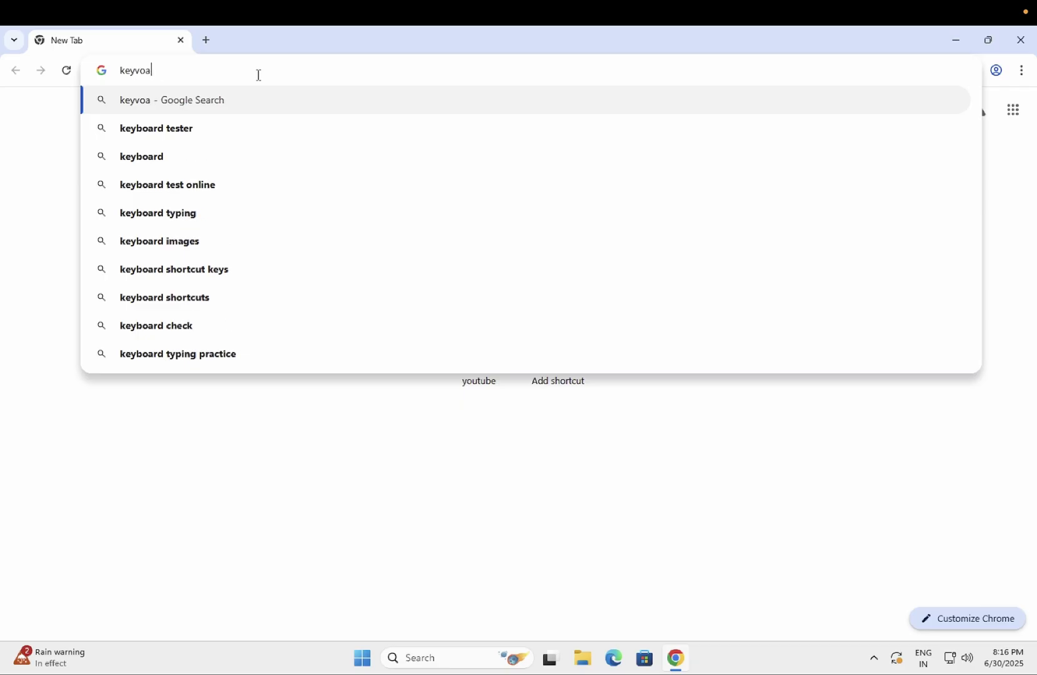
pyautogui.click(167, 131)
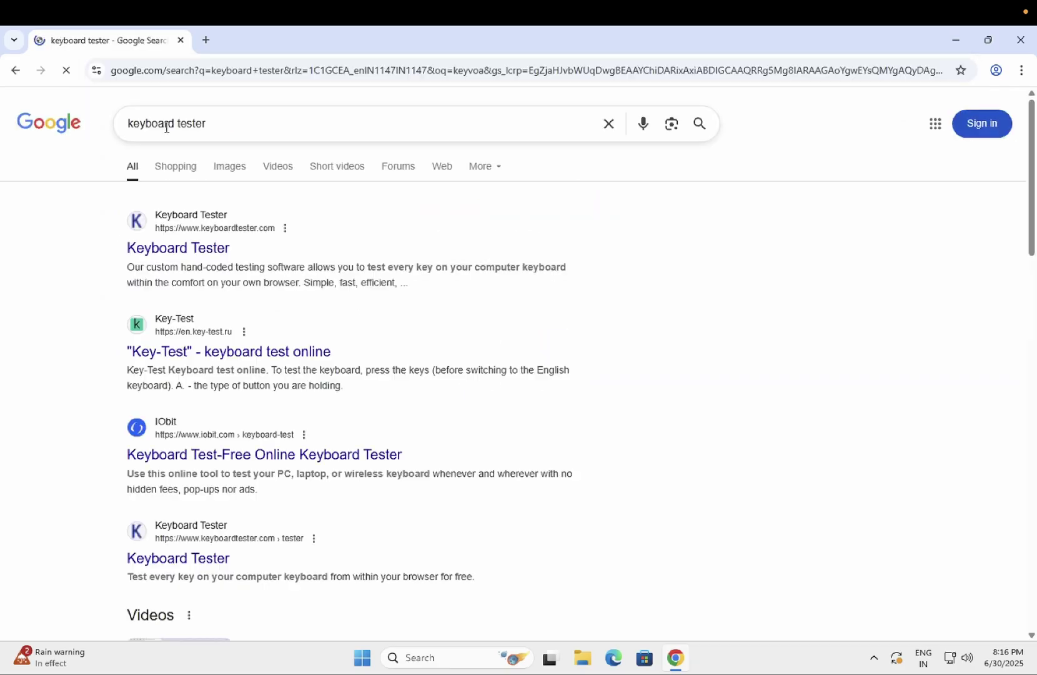
pyautogui.click(185, 250)
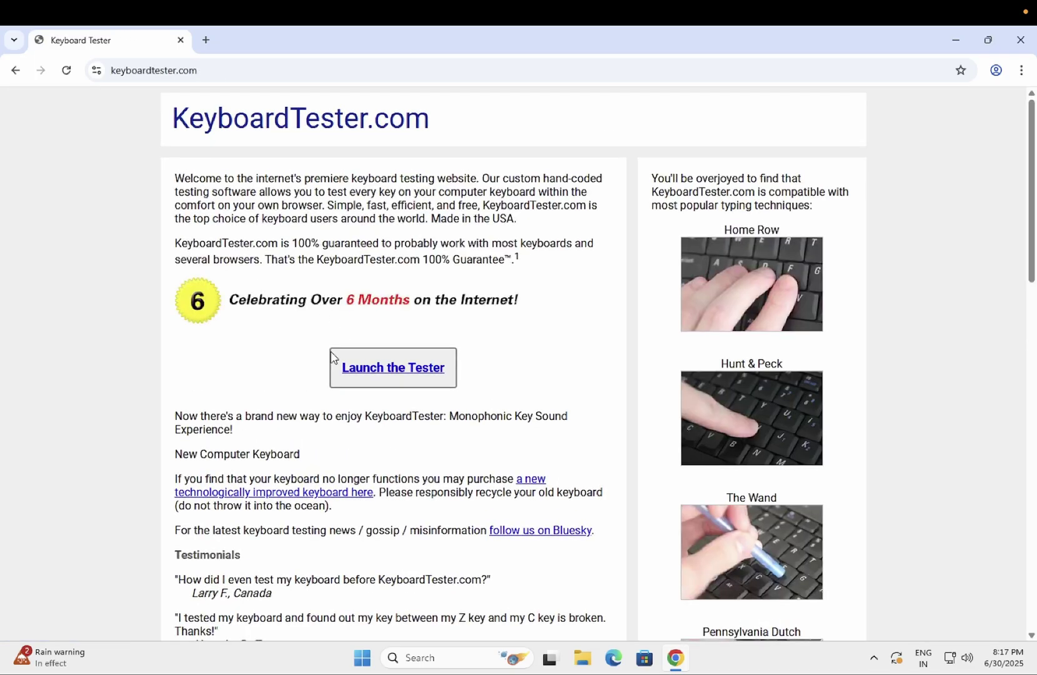
# Launch the online tester, dismiss the ad, test keys '2345qddhjkkl;;;ugfg', then close Chrome.
pyautogui.click(361, 368)
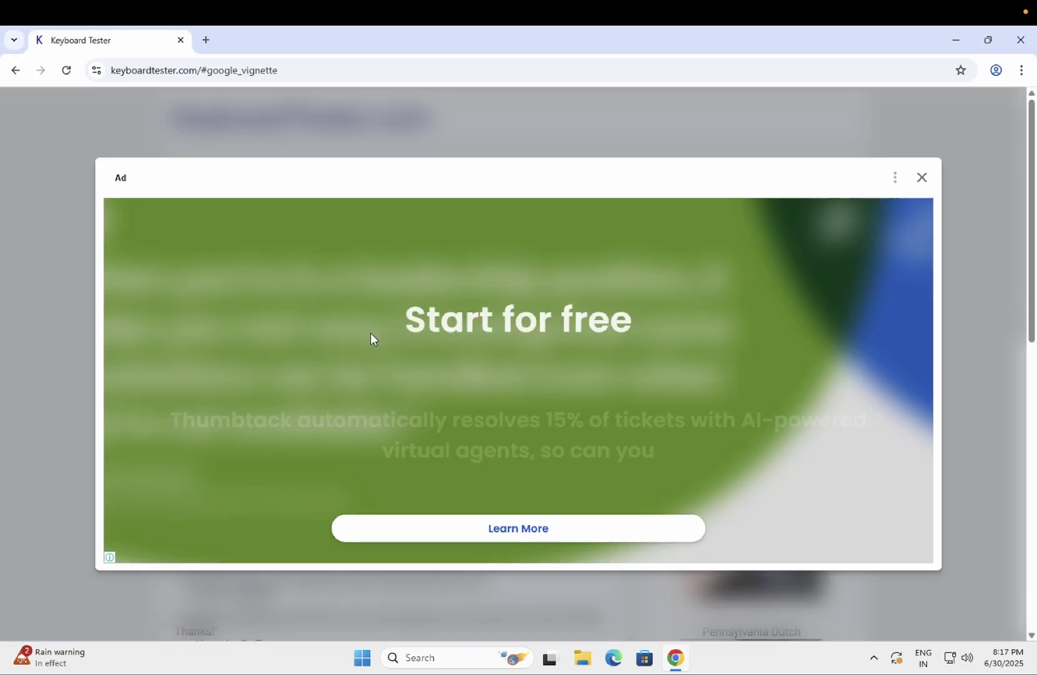
pyautogui.click(925, 181)
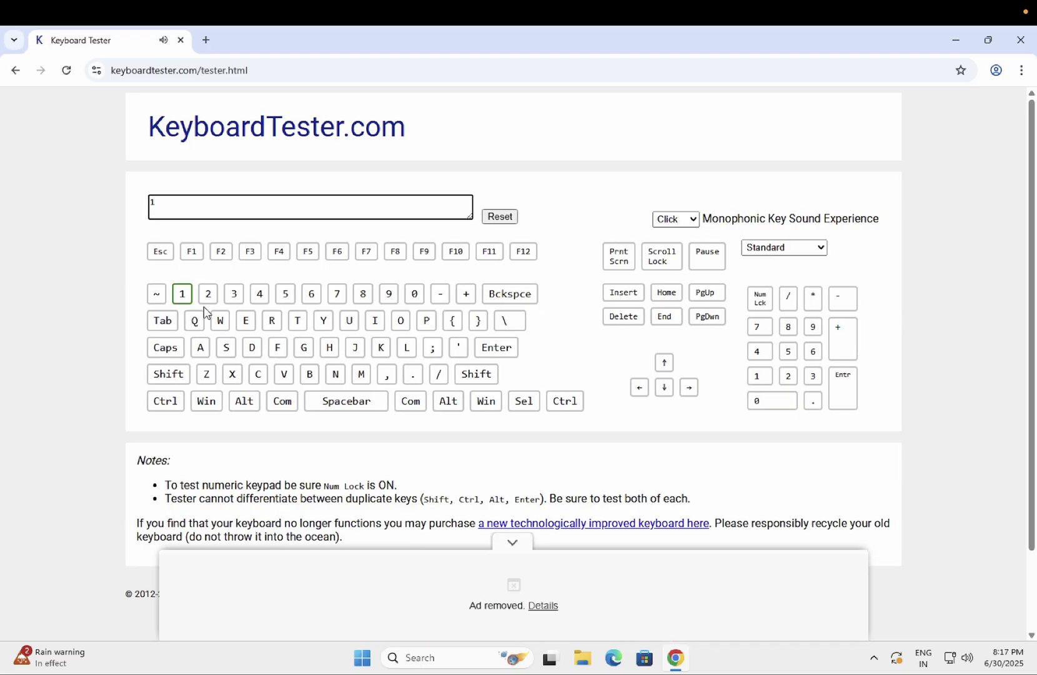
pyautogui.write('2345')
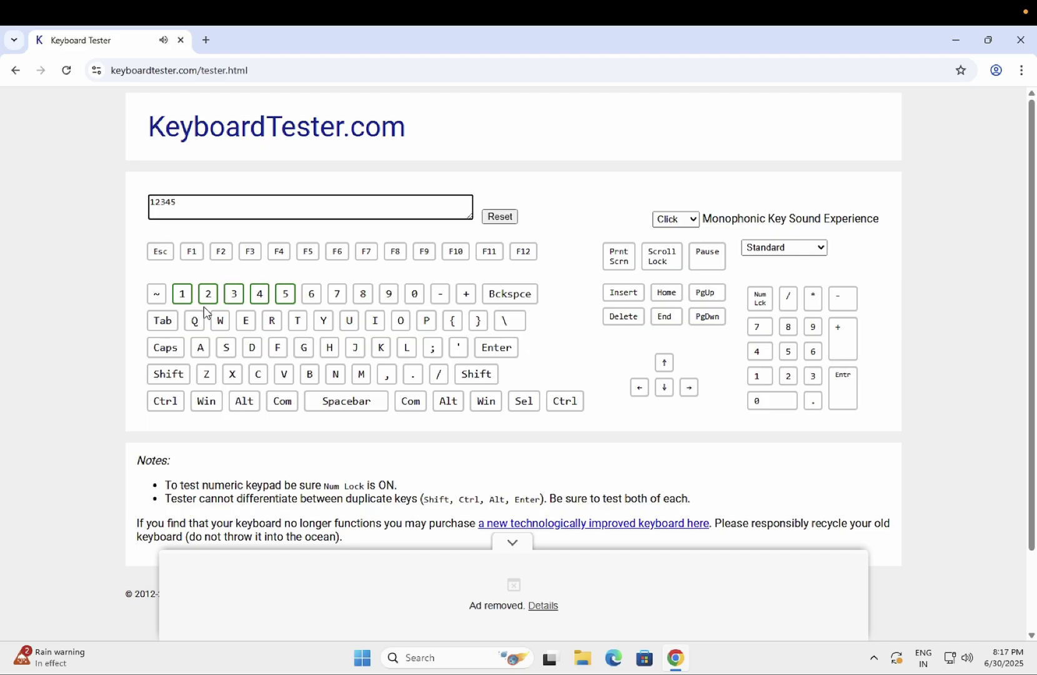
pyautogui.write('qddhjkkl;;;u')
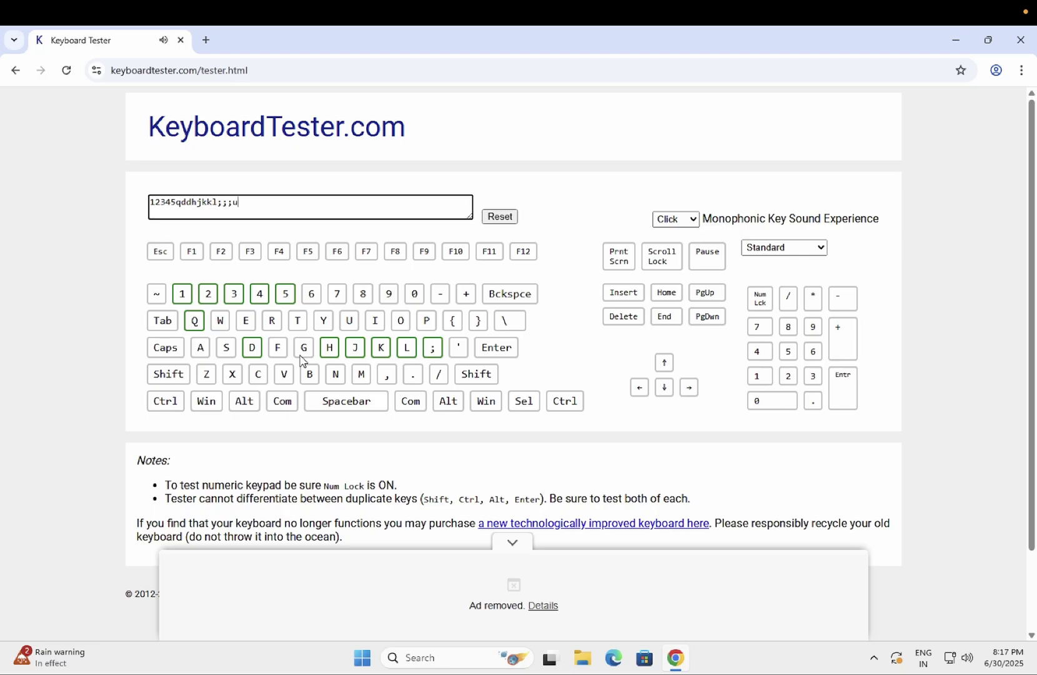
pyautogui.write('gfg')
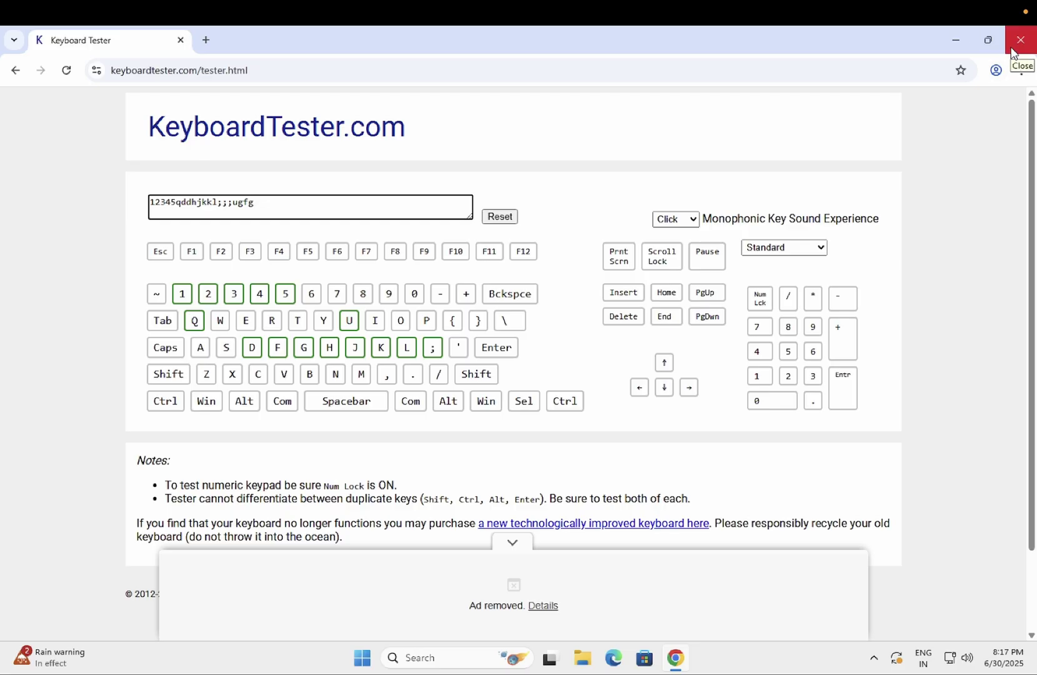
pyautogui.click(1012, 50)
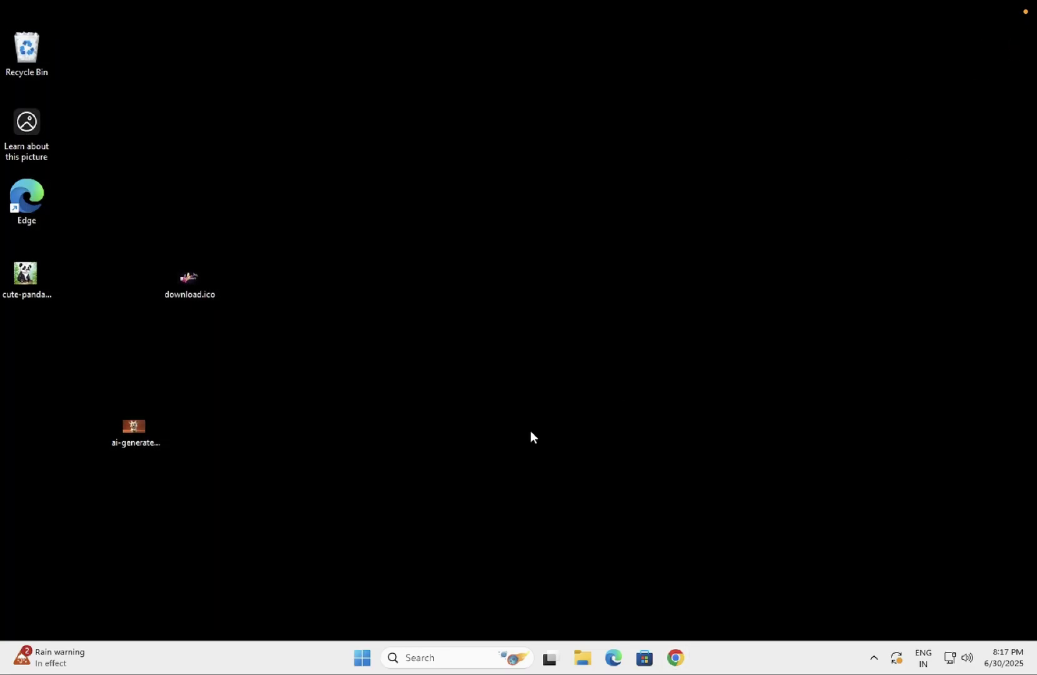